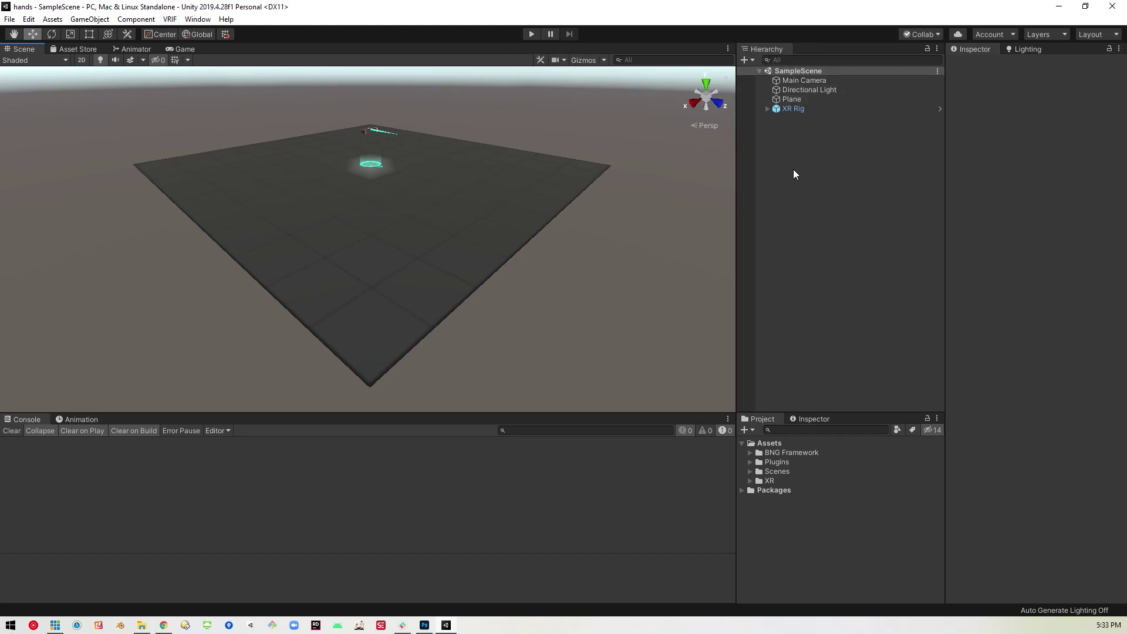
- Locate the XR Rig's right hand in the scene and select its glove mesh, Golves_low
{"action": "left_click", "coordinate": [805, 100]}
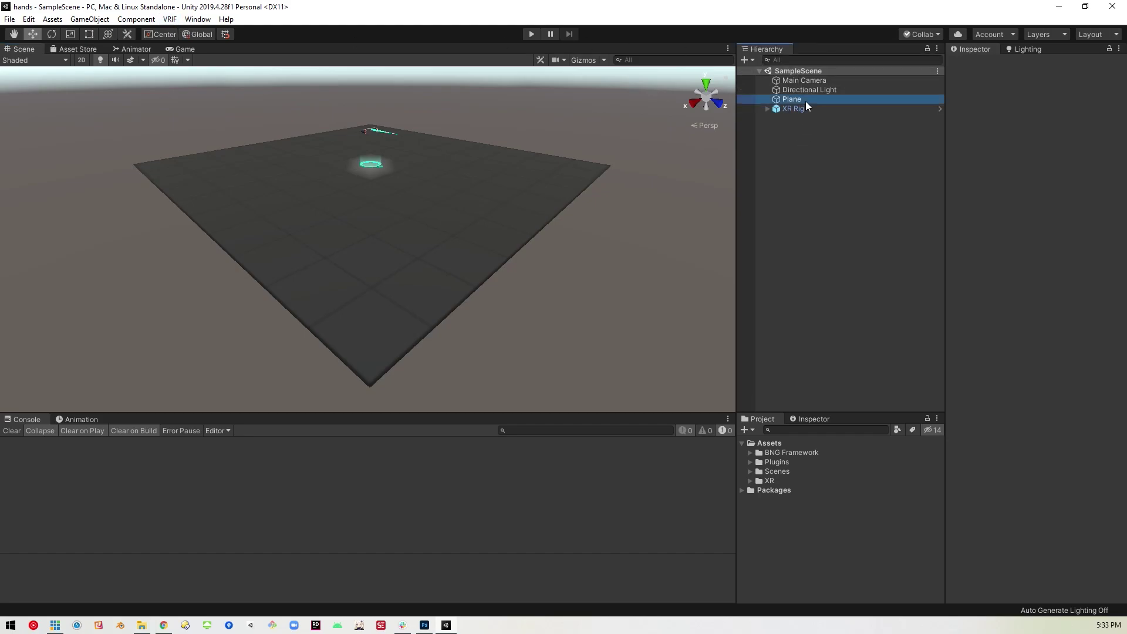
{"action": "left_click", "coordinate": [820, 110]}
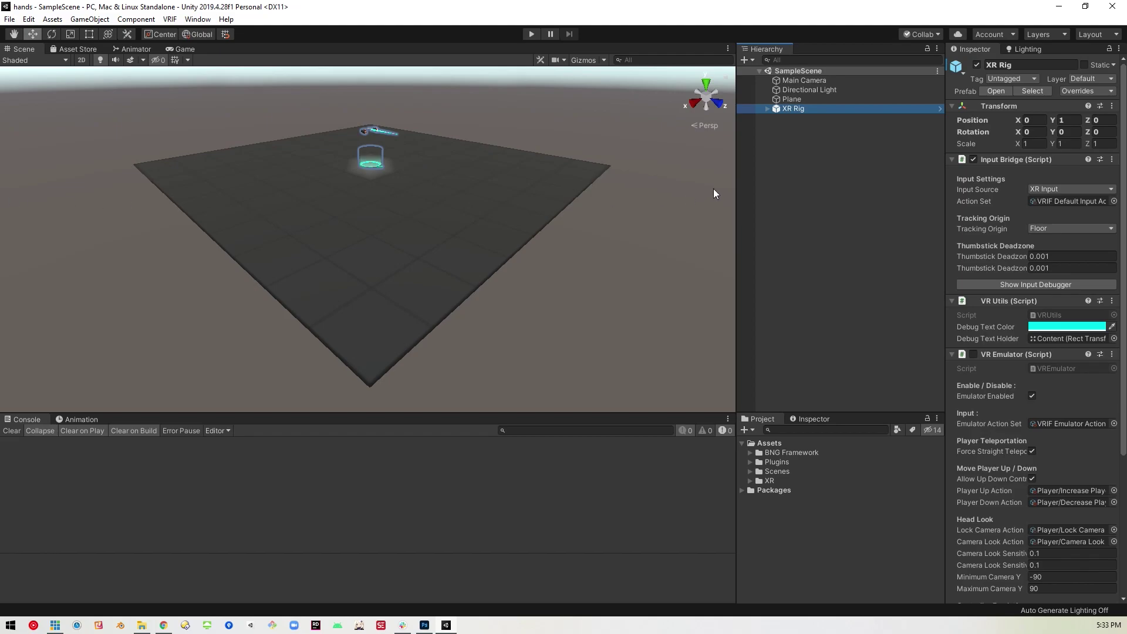
{"action": "key", "text": "a"}
{"action": "right_click_drag", "start_coordinate": [411, 231], "coordinate": [473, 276]}
{"action": "key", "text": "w"}
{"action": "key", "text": "w"}
{"action": "key", "text": "w"}
{"action": "key", "text": "w"}
{"action": "key", "text": "w"}
{"action": "key", "text": "e"}
{"action": "key", "text": "w"}
{"action": "key", "text": "w"}
{"action": "key", "text": "w"}
{"action": "key", "text": "w"}
{"action": "key", "text": "w"}
{"action": "key", "text": "w"}
{"action": "key", "text": "w"}
{"action": "key", "text": "w"}
{"action": "key", "text": "w"}
{"action": "key", "text": "w"}
{"action": "key", "text": "e"}
{"action": "key", "text": "a"}
{"action": "left_click", "coordinate": [417, 284]}
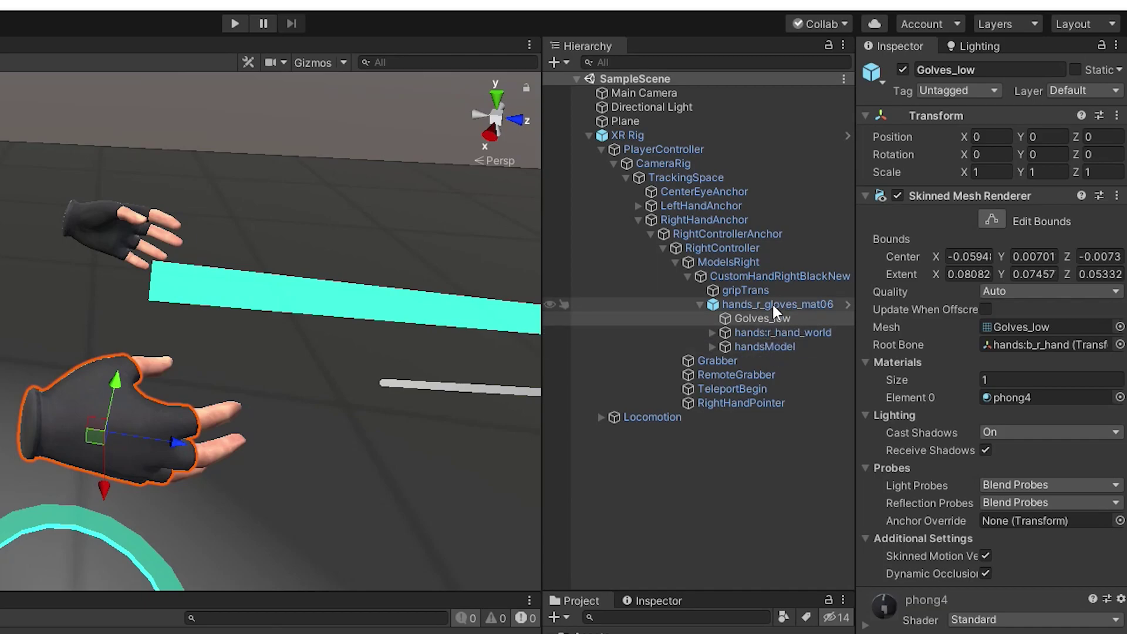
- Within hands_r_gloves_mat06, deactivate the Golves_low object to see what it contributes, and reactivate it
{"action": "left_click", "coordinate": [772, 303]}
{"action": "left_click", "coordinate": [699, 304]}
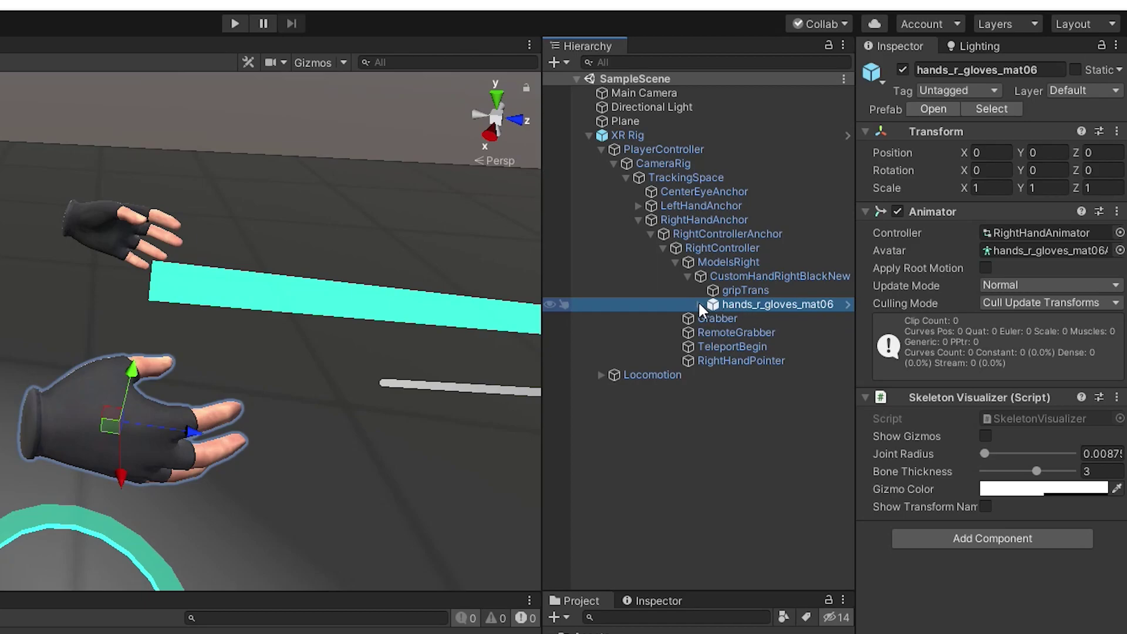
{"action": "left_click", "coordinate": [699, 304]}
{"action": "left_click", "coordinate": [757, 318]}
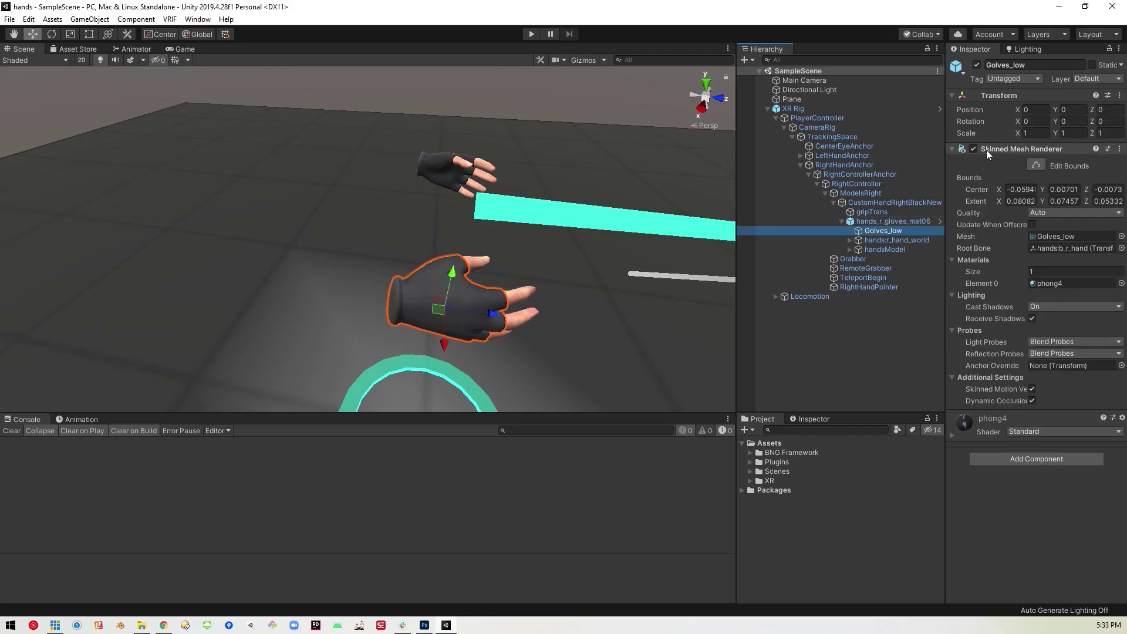
{"action": "left_click", "coordinate": [977, 64]}
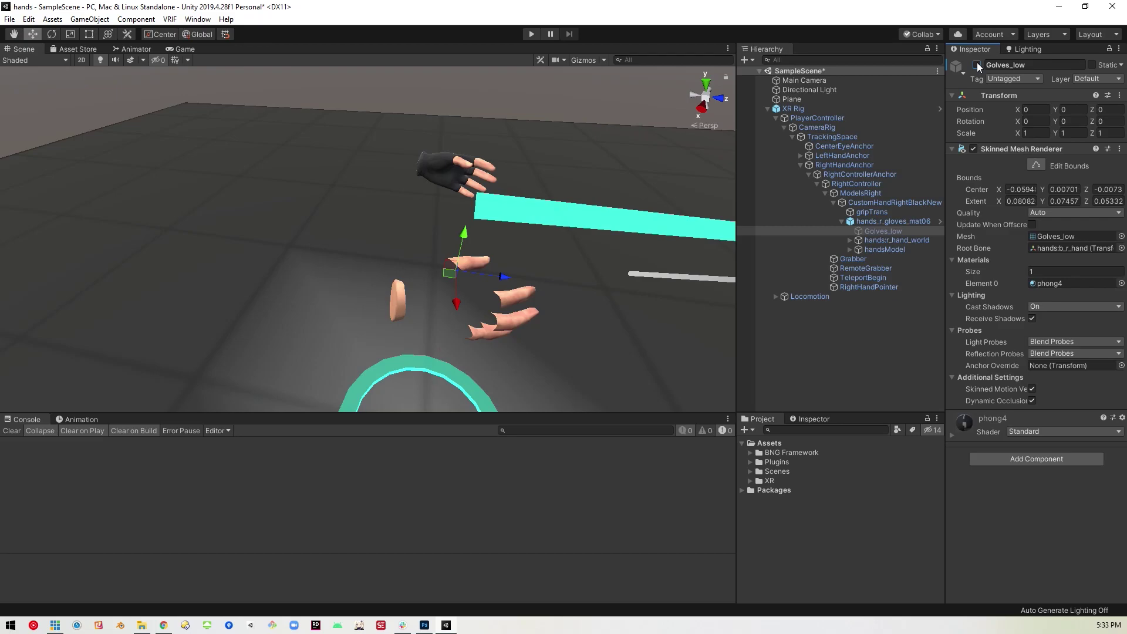
{"action": "left_click", "coordinate": [977, 65]}
- Deactivate the handsModel object to see which part of the hand it covers, and reactivate it
{"action": "left_click", "coordinate": [902, 250]}
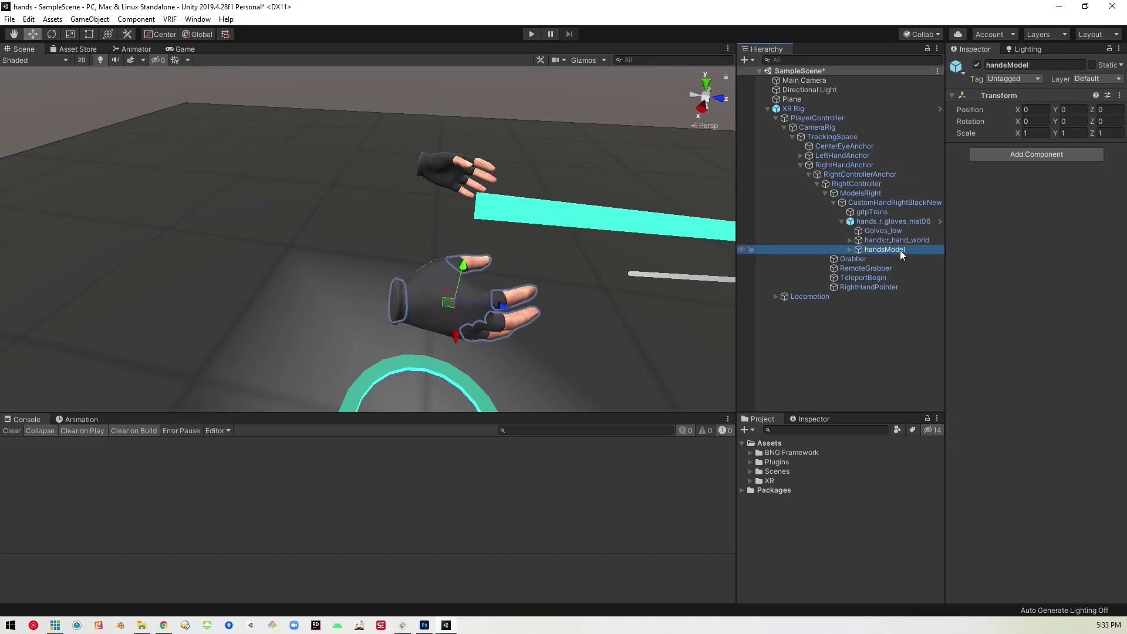
{"action": "left_click", "coordinate": [976, 64]}
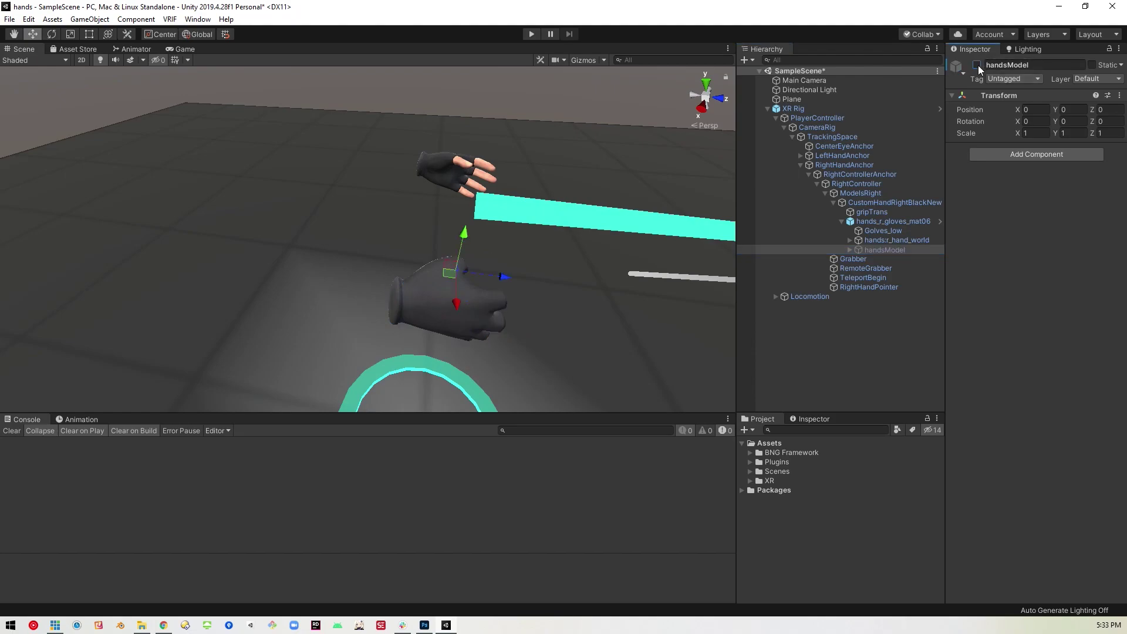
{"action": "left_click", "coordinate": [978, 66]}
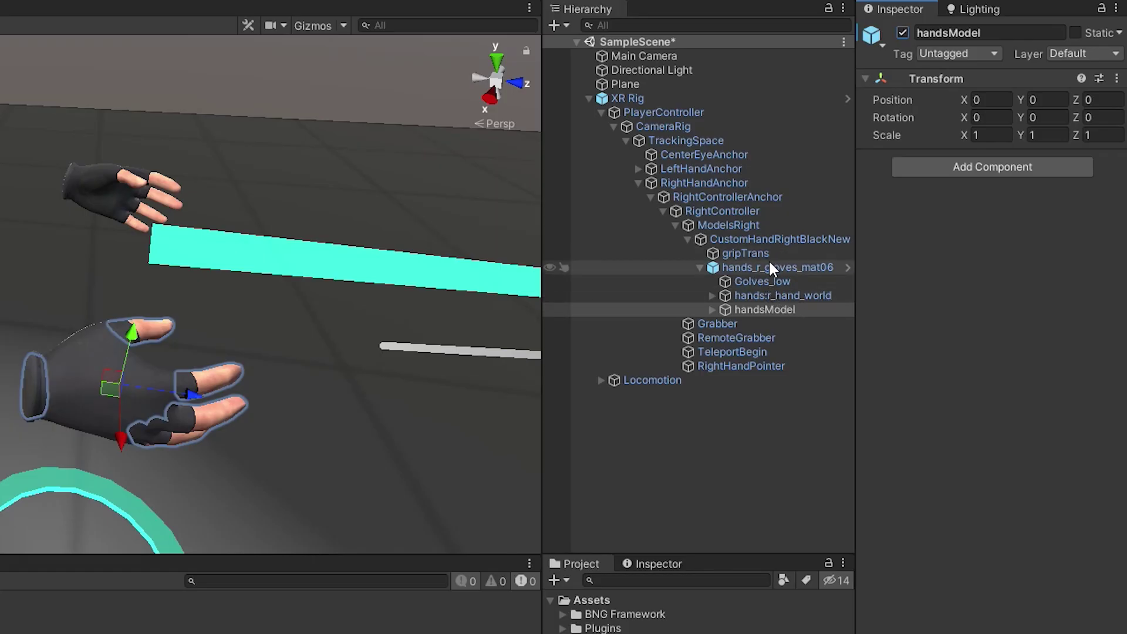
- Deactivate the whole hands_r_gloves_mat06 model under CustomHandRightBlackNew
{"action": "left_click", "coordinate": [872, 221]}
{"action": "left_click", "coordinate": [700, 267]}
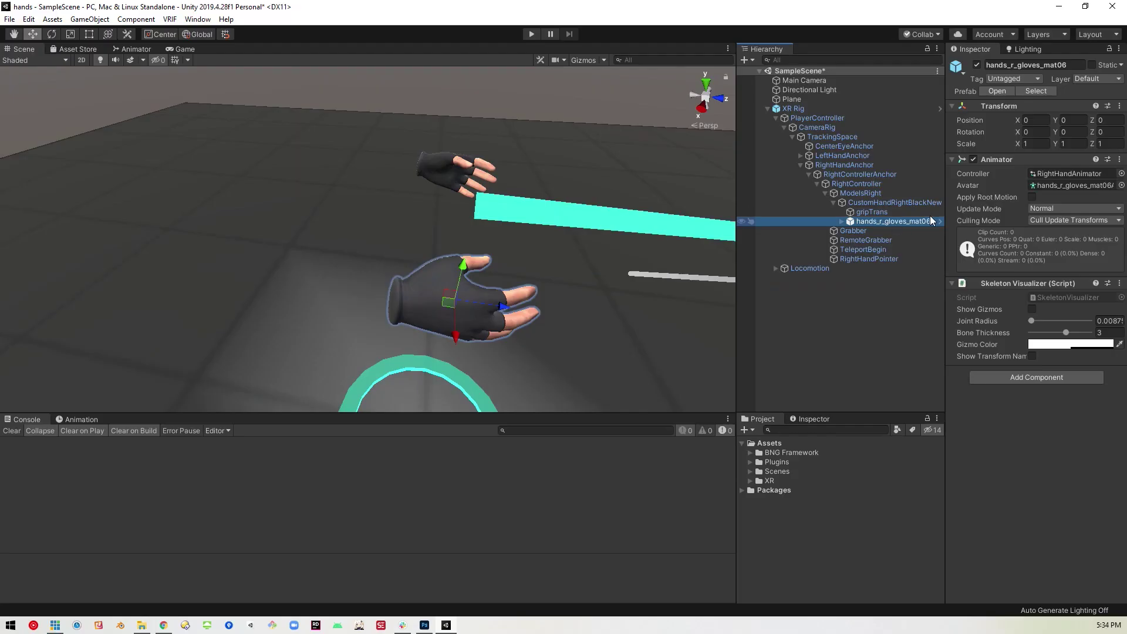
{"action": "left_click", "coordinate": [977, 65]}
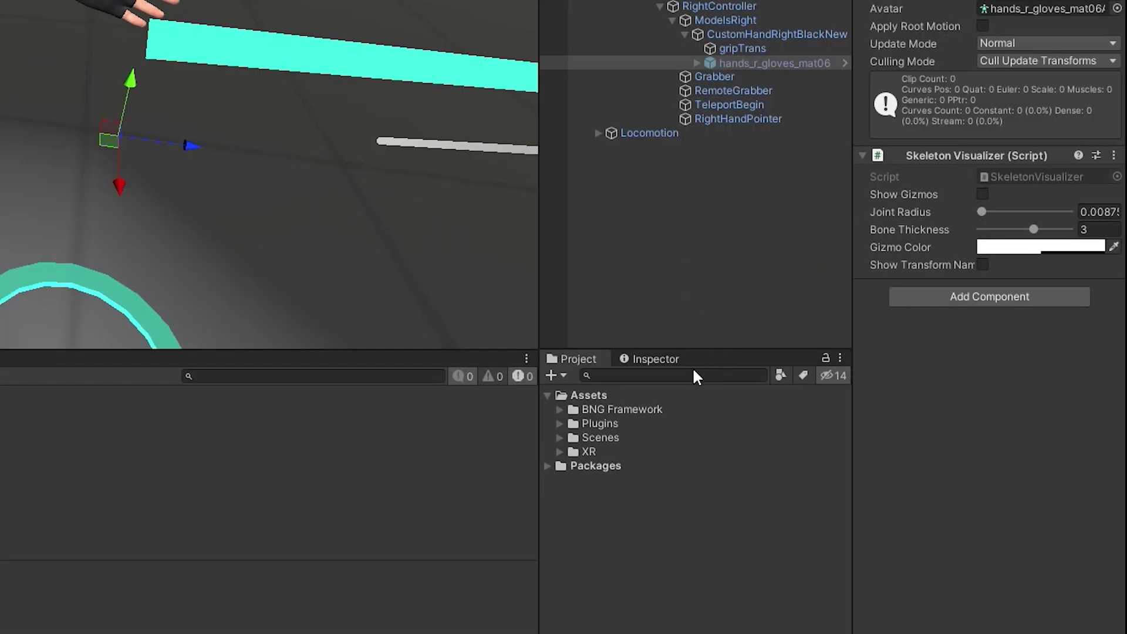
- Search the project assets for "skel" and add the r_hand_skeletal_lowres model as a child of CustomHandRightBlackNew, below hands_r_gloves_mat06
{"action": "left_click", "coordinate": [830, 430]}
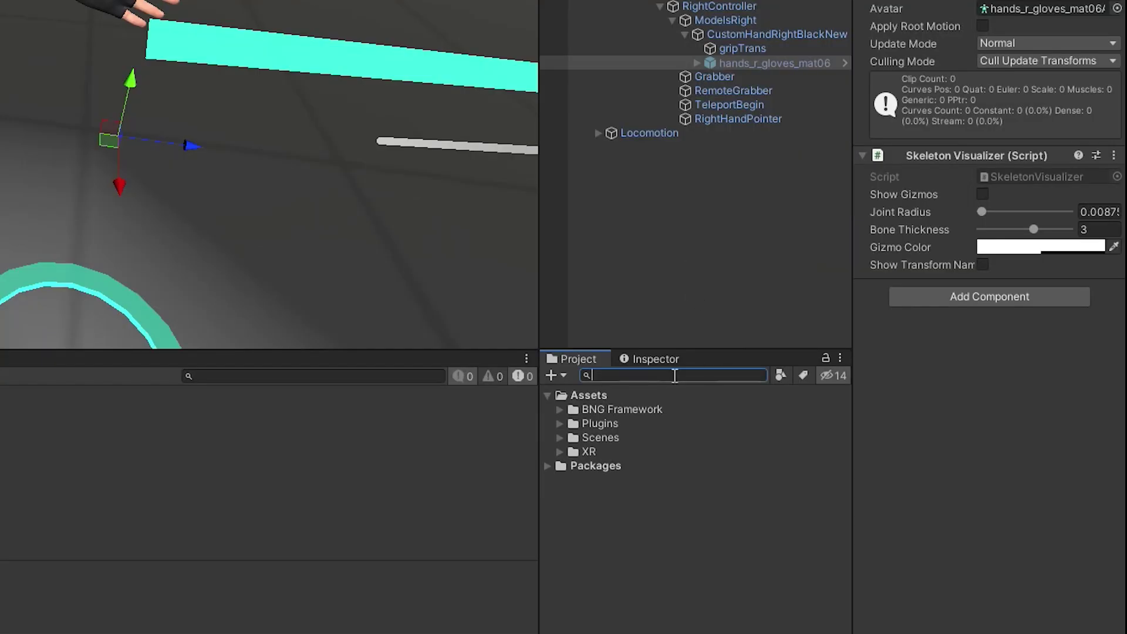
{"action": "type", "text": "skel"}
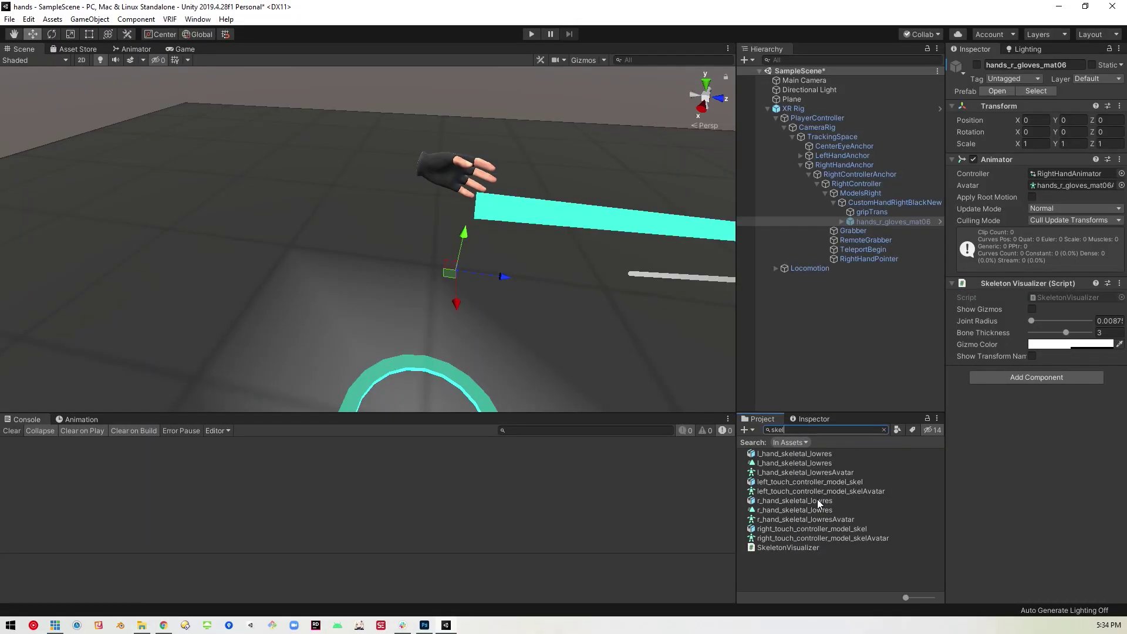
{"action": "left_click_drag", "start_coordinate": [660, 479], "coordinate": [752, 104]}
{"action": "left_click_drag", "start_coordinate": [879, 249], "coordinate": [878, 224]}
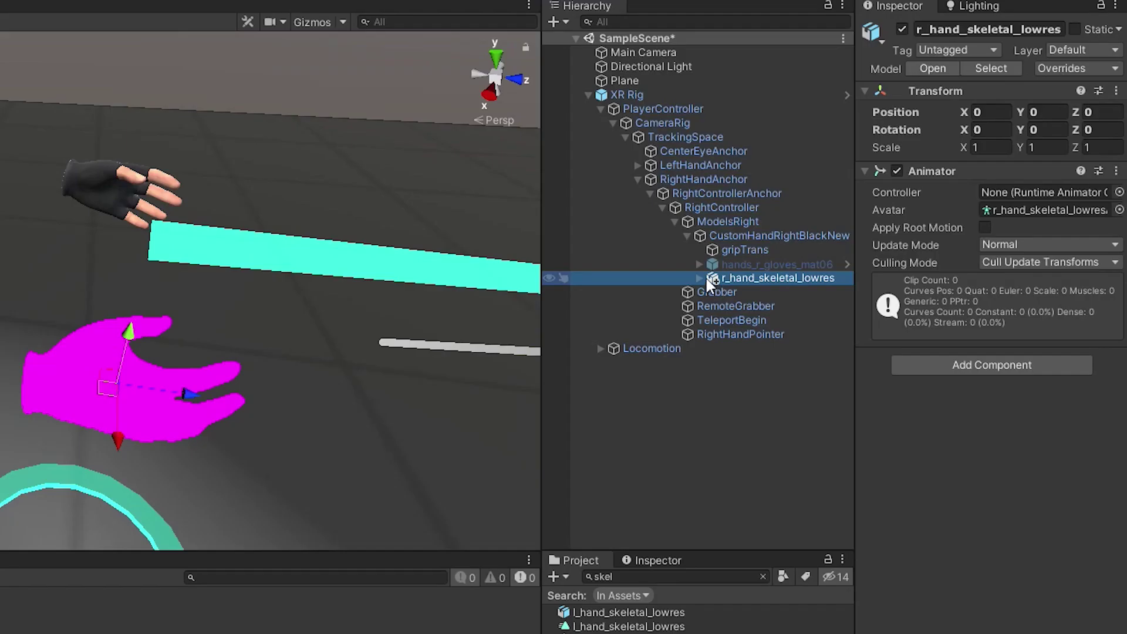
- Assign the Hands material to Element 0 of the hands:Rhand mesh inside r_hand_skeletal_lowres
{"action": "left_click", "coordinate": [841, 231]}
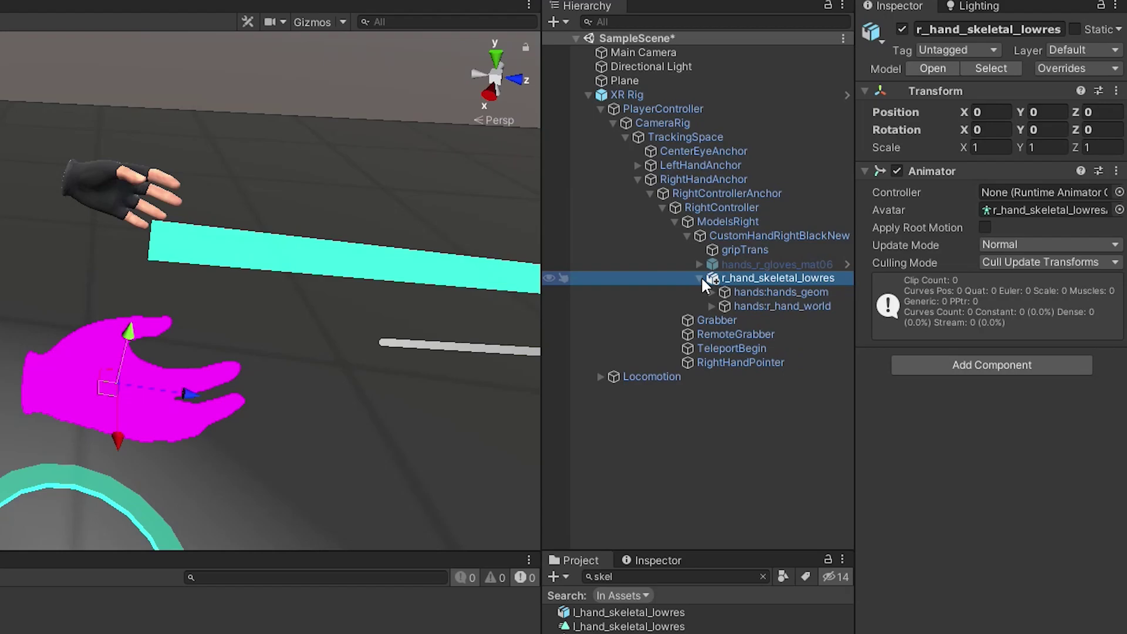
{"action": "left_click", "coordinate": [711, 292]}
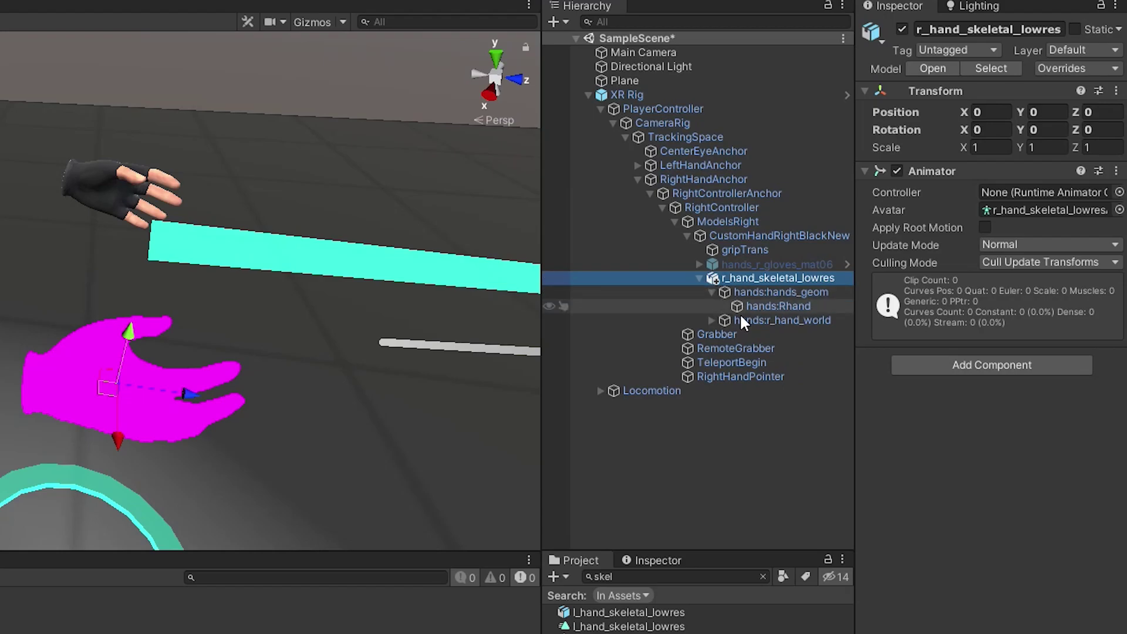
{"action": "left_click", "coordinate": [783, 308]}
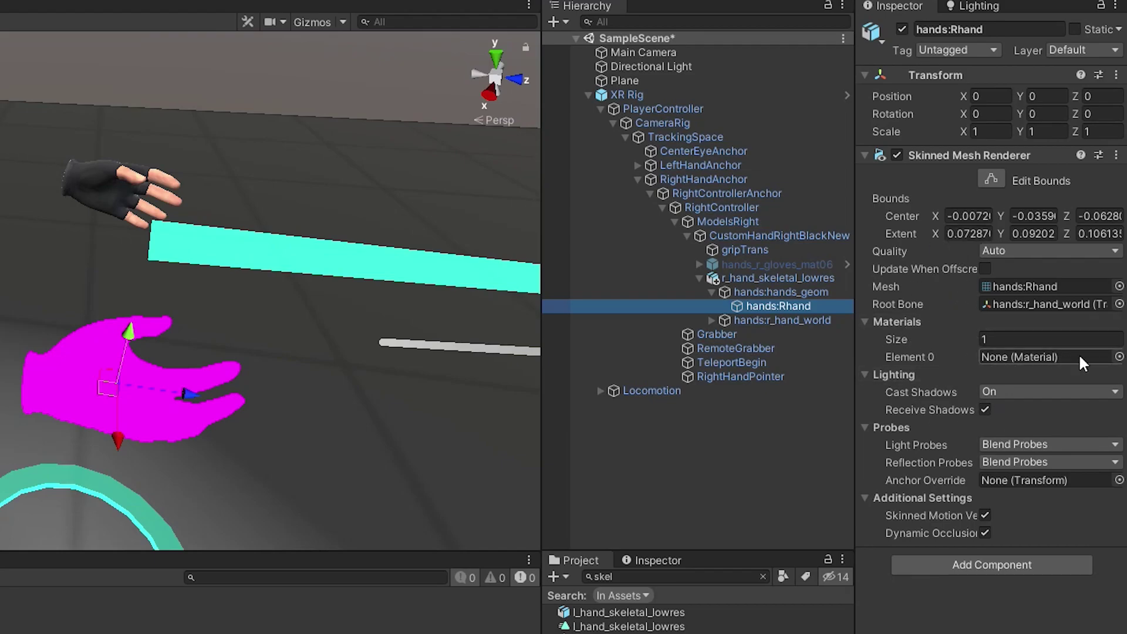
{"action": "left_click", "coordinate": [1119, 356]}
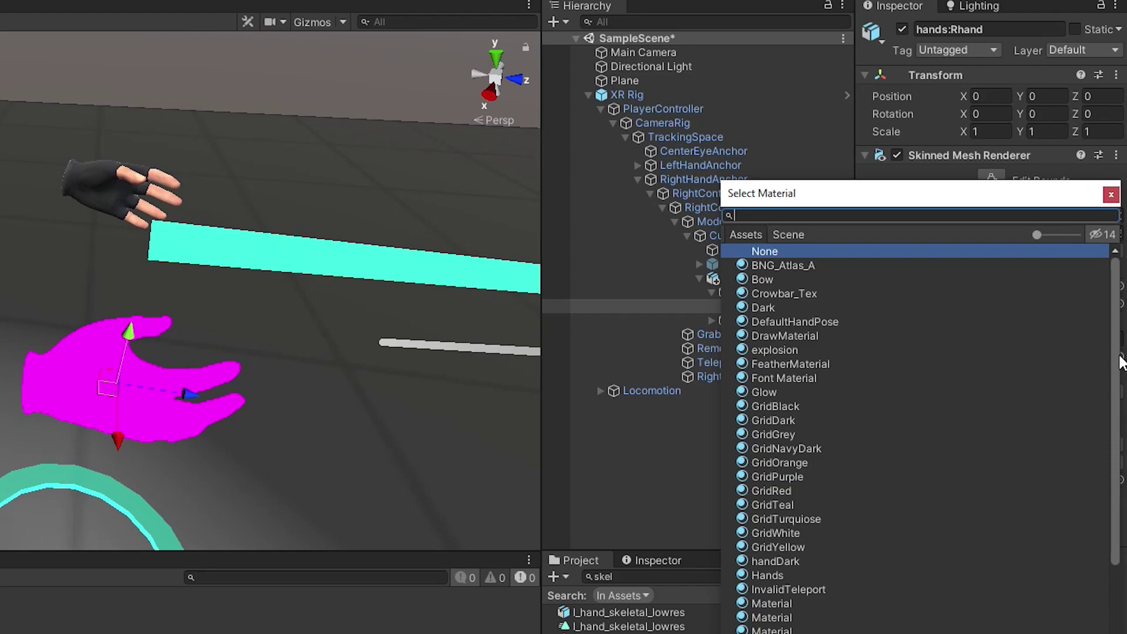
{"action": "type", "text": "hands"}
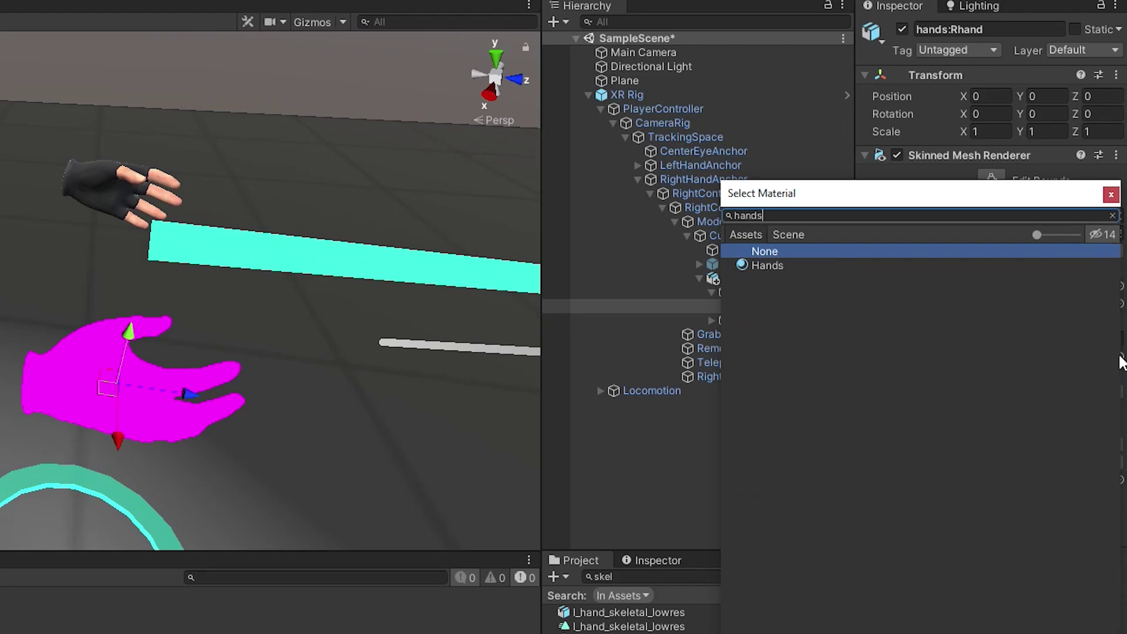
{"action": "double_click", "coordinate": [748, 265]}
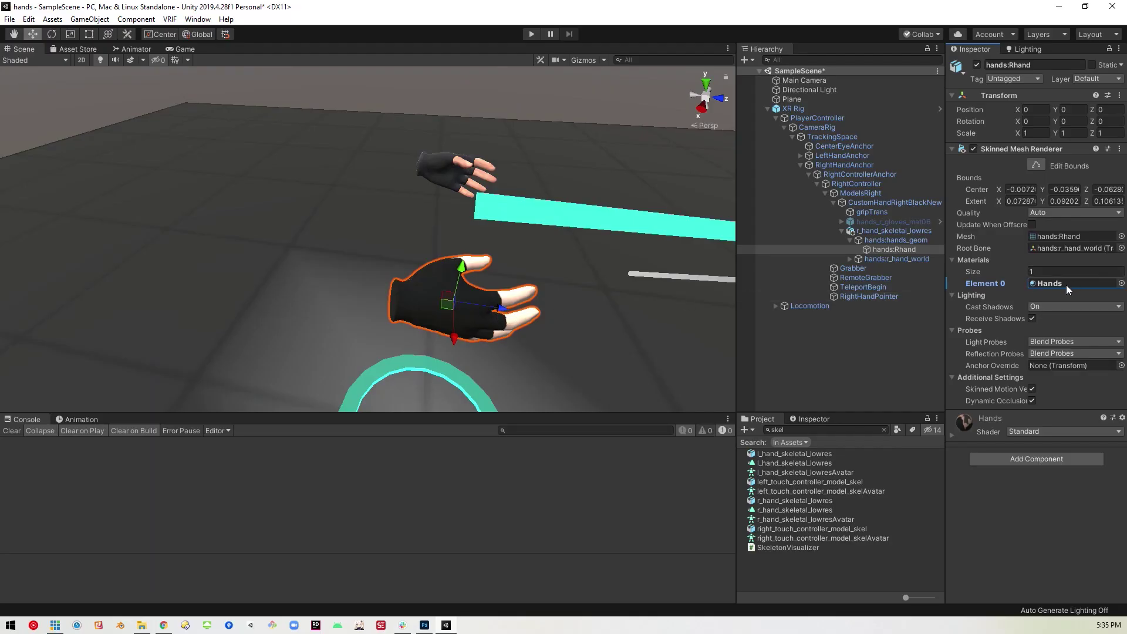
- Search the project assets for "hands", select the Hands material and locate its albedo texture in the project
{"action": "double_click", "coordinate": [819, 429]}
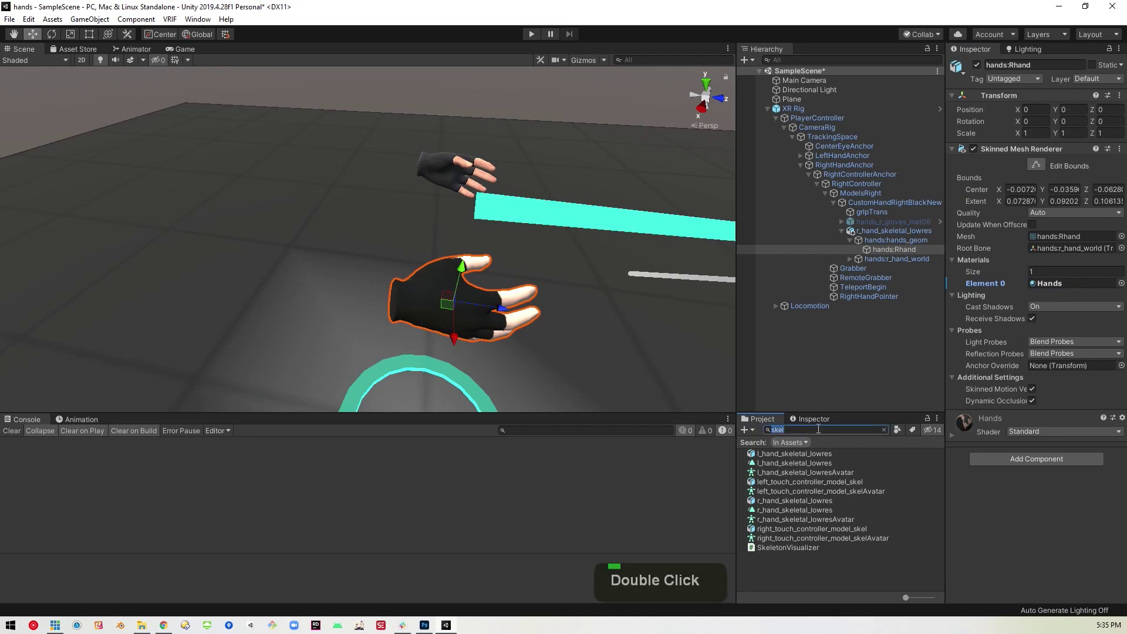
{"action": "type", "text": "hands"}
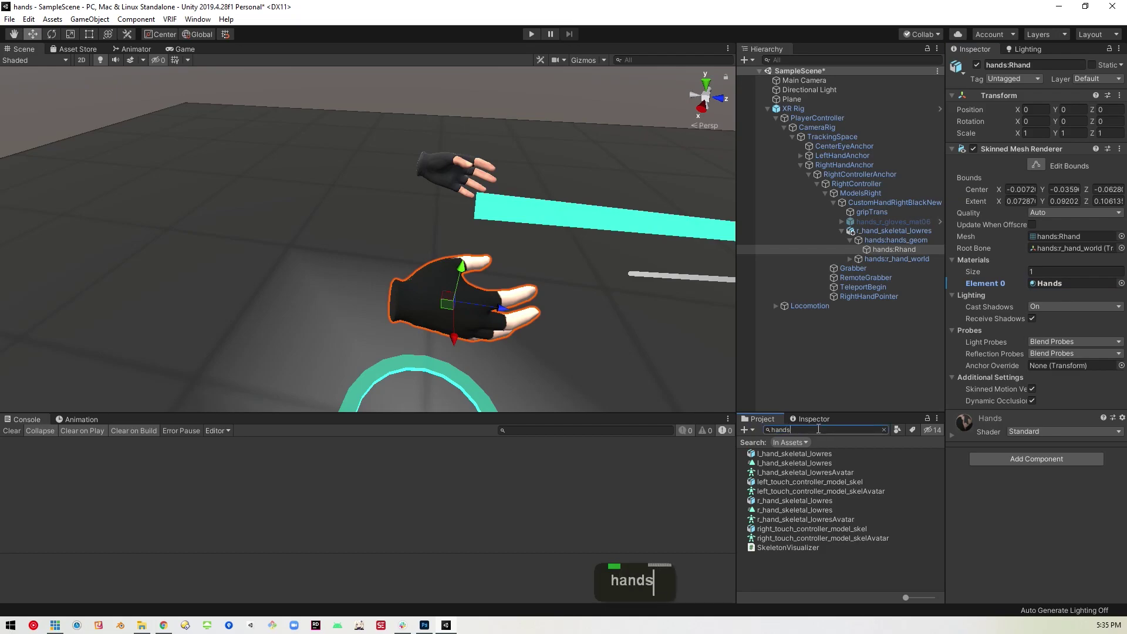
{"action": "left_click", "coordinate": [766, 473]}
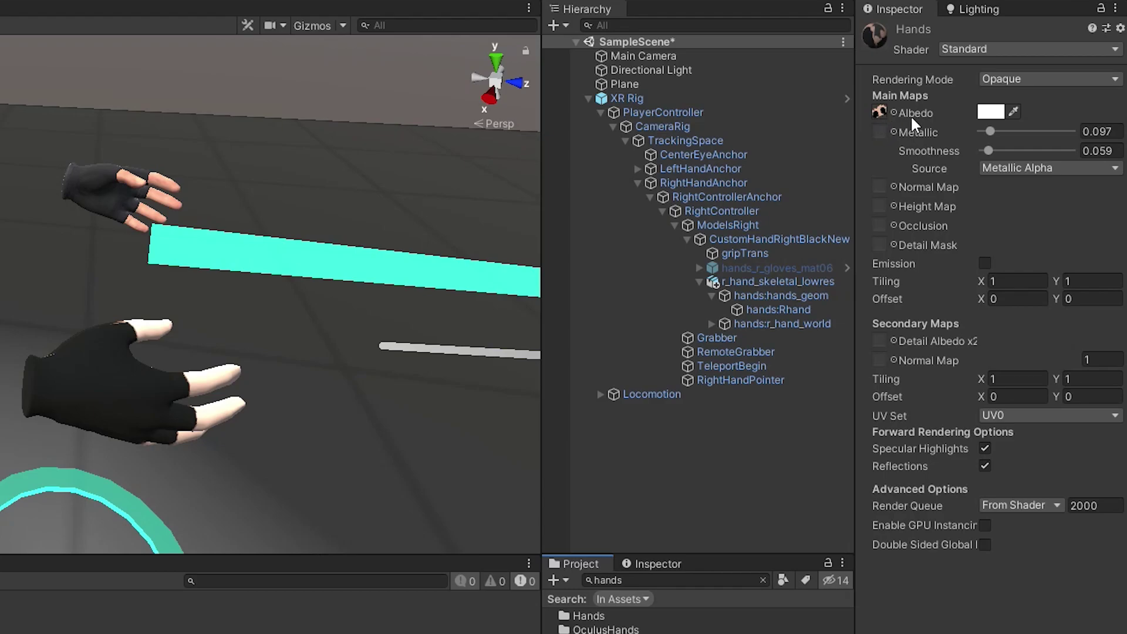
{"action": "left_click", "coordinate": [879, 111]}
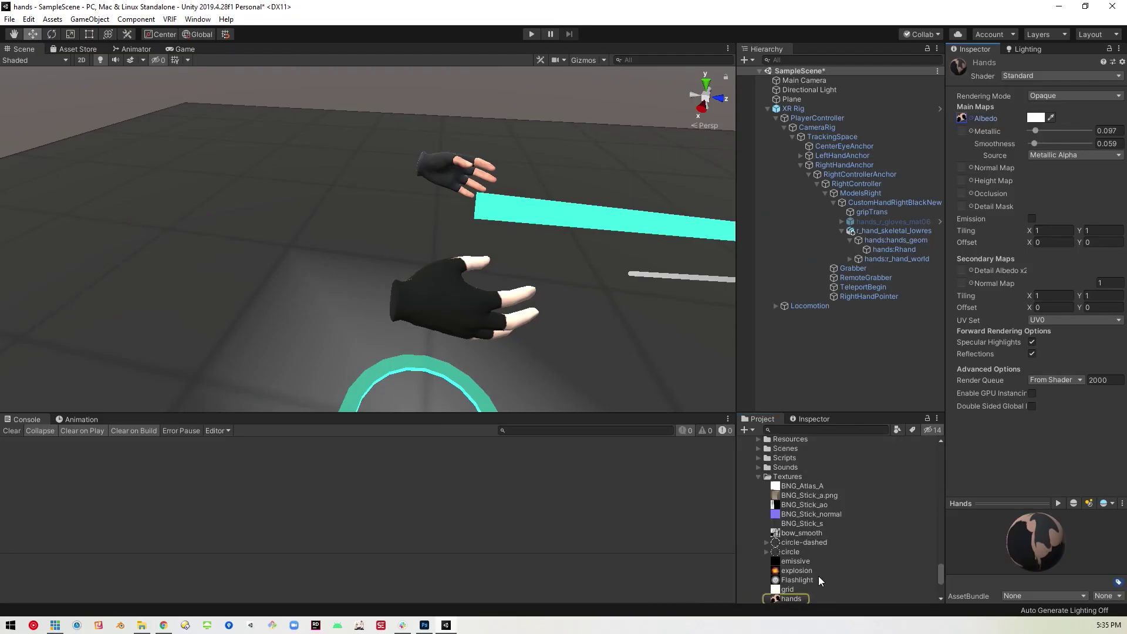
- Show the hands texture's source file in File Explorer
{"action": "scroll", "coordinate": [812, 540], "scroll_direction": "down", "scroll_amount": 2}
{"action": "type", "text": "hands"}
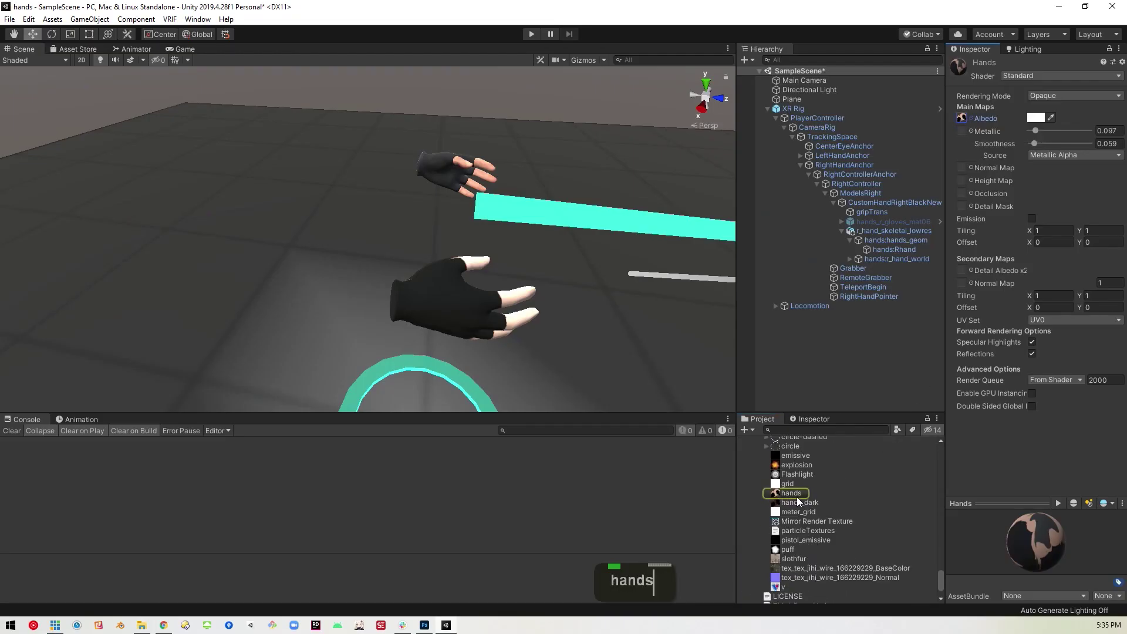
{"action": "right_click", "coordinate": [799, 494]}
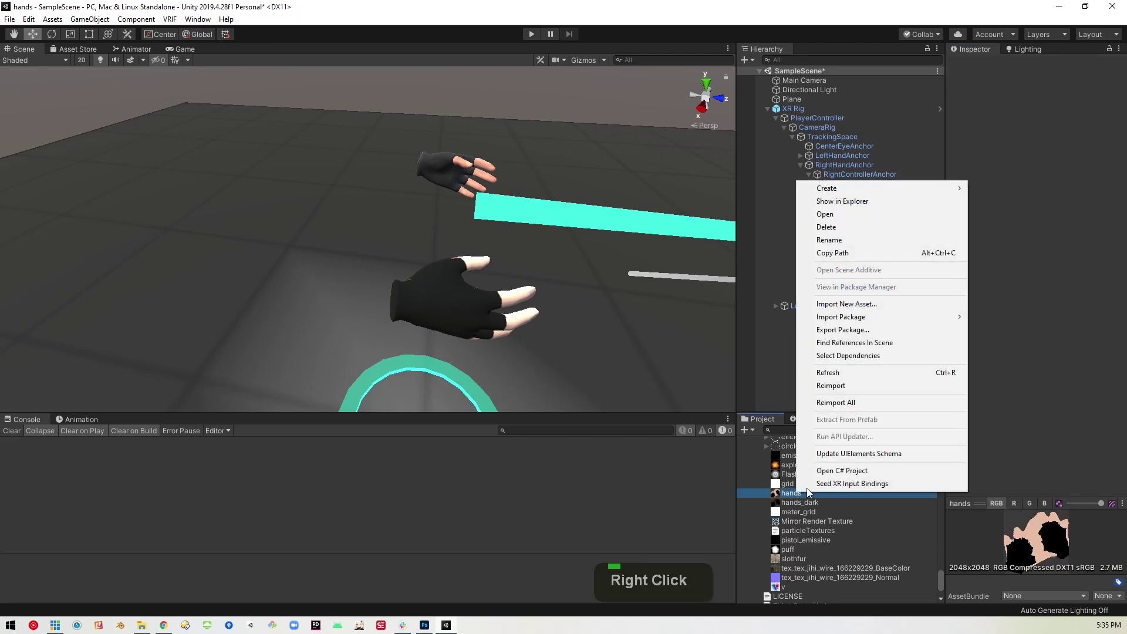
{"action": "left_click", "coordinate": [871, 201]}
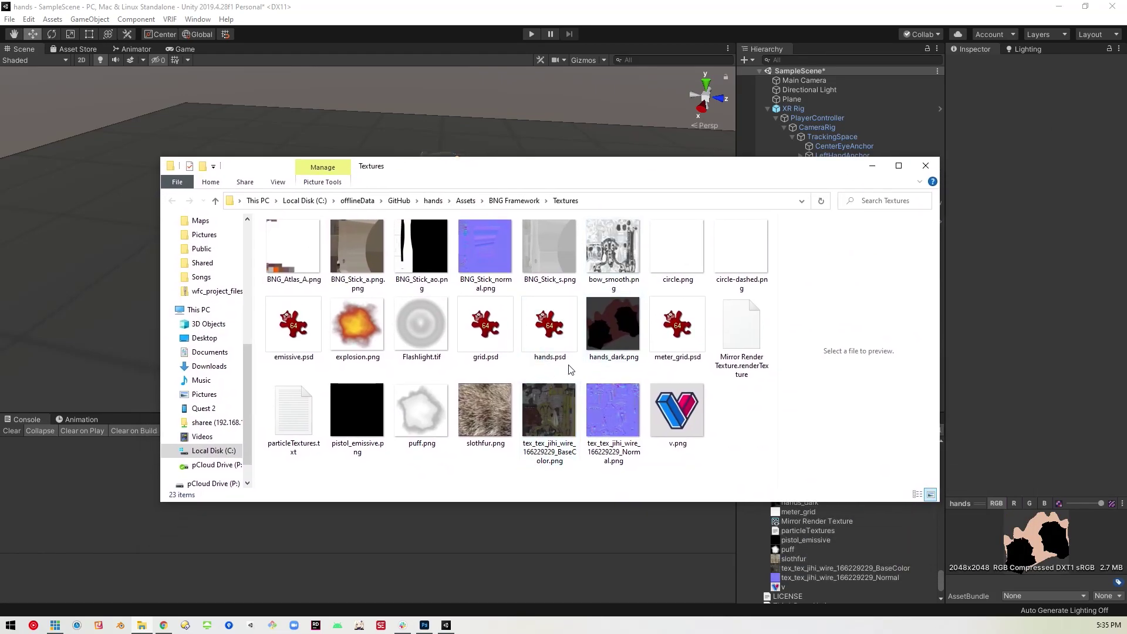
- Open hands.psd from the Textures folder with Adobe Photoshop 2021
{"action": "right_click", "coordinate": [551, 326]}
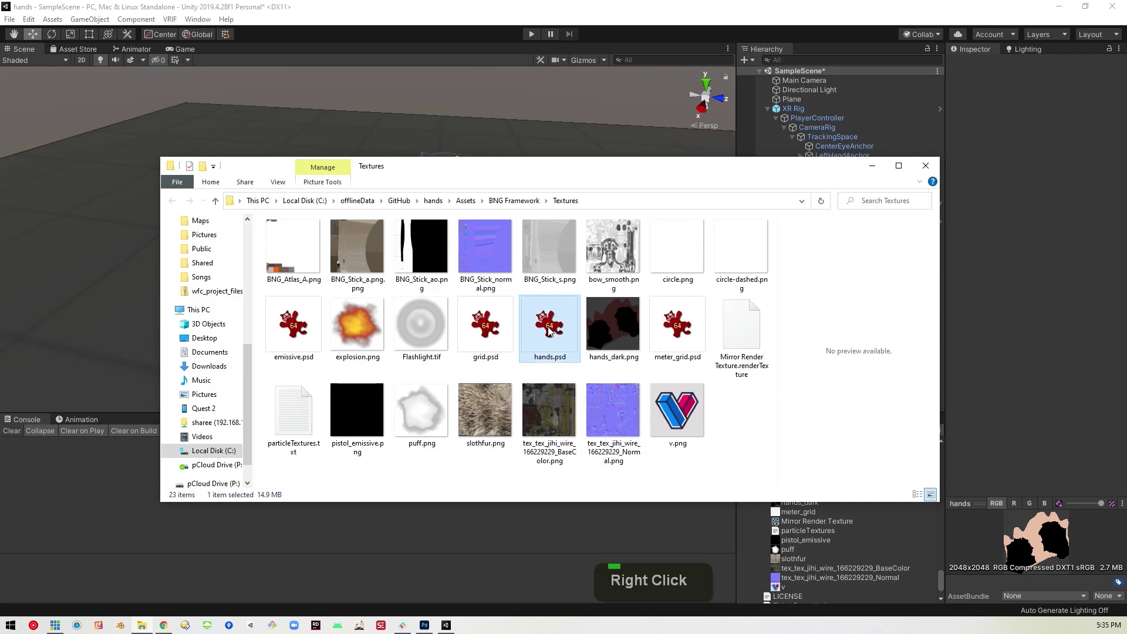
{"action": "mouse_move", "coordinate": [610, 473]}
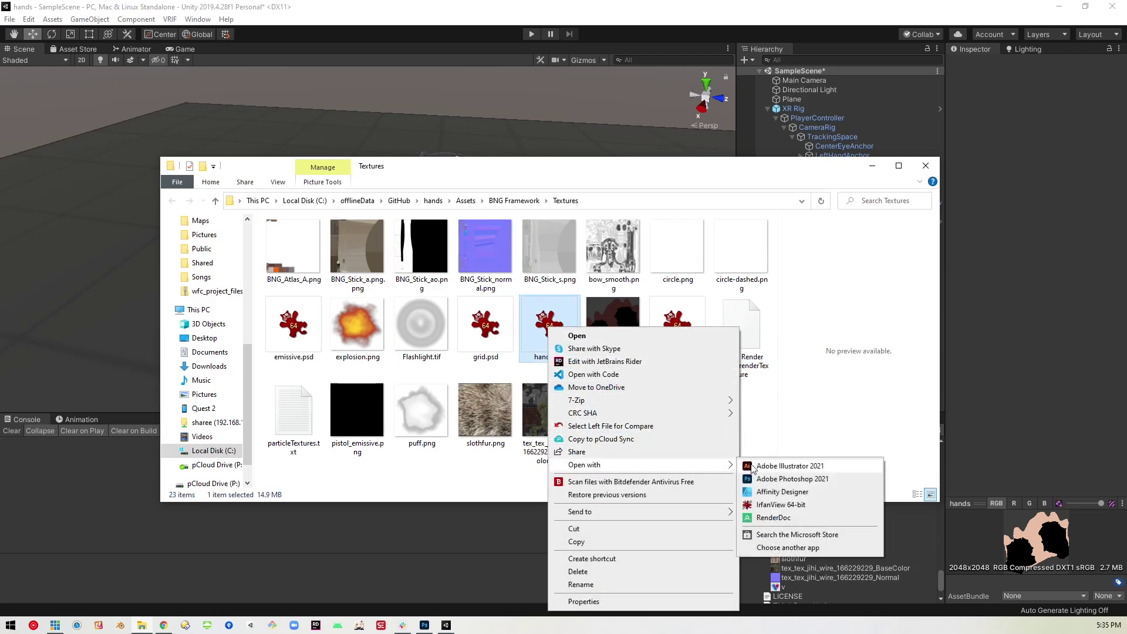
{"action": "left_click", "coordinate": [785, 478]}
- Show the Grid layer to preview the guide lines over the hand texture, and hide it again
{"action": "key", "text": "space"}
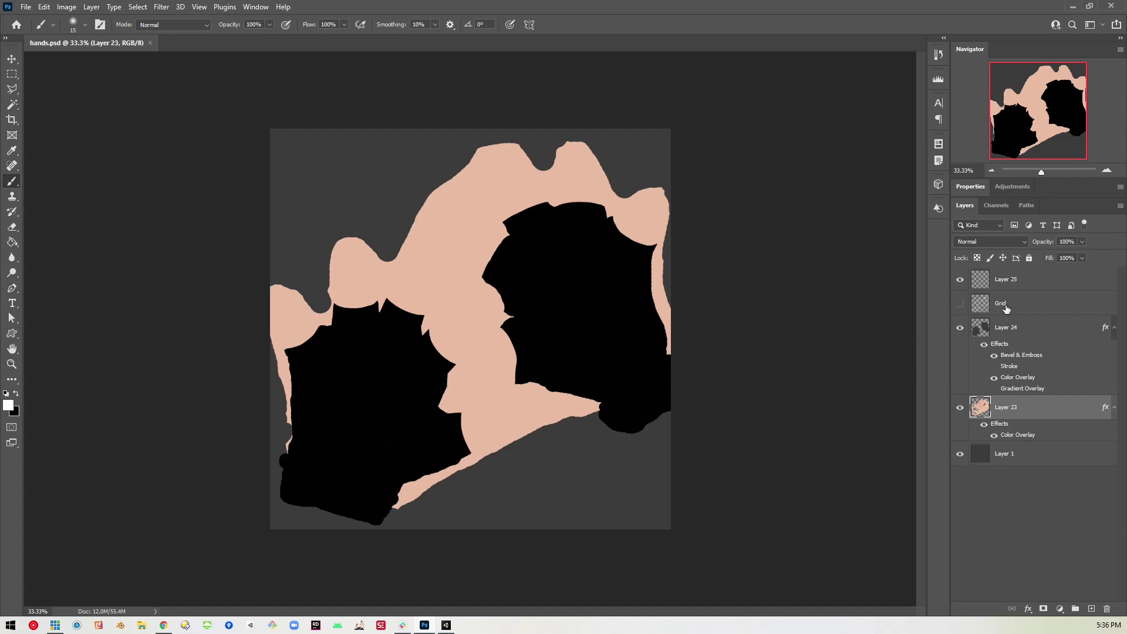
{"action": "left_click", "coordinate": [961, 304]}
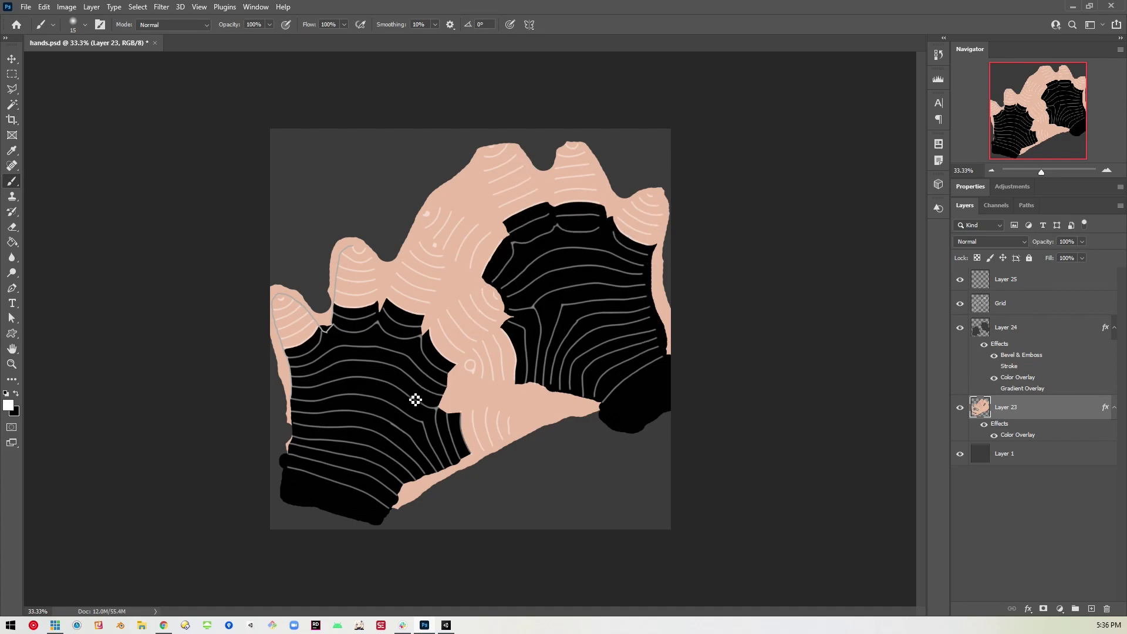
{"action": "left_click", "coordinate": [960, 303]}
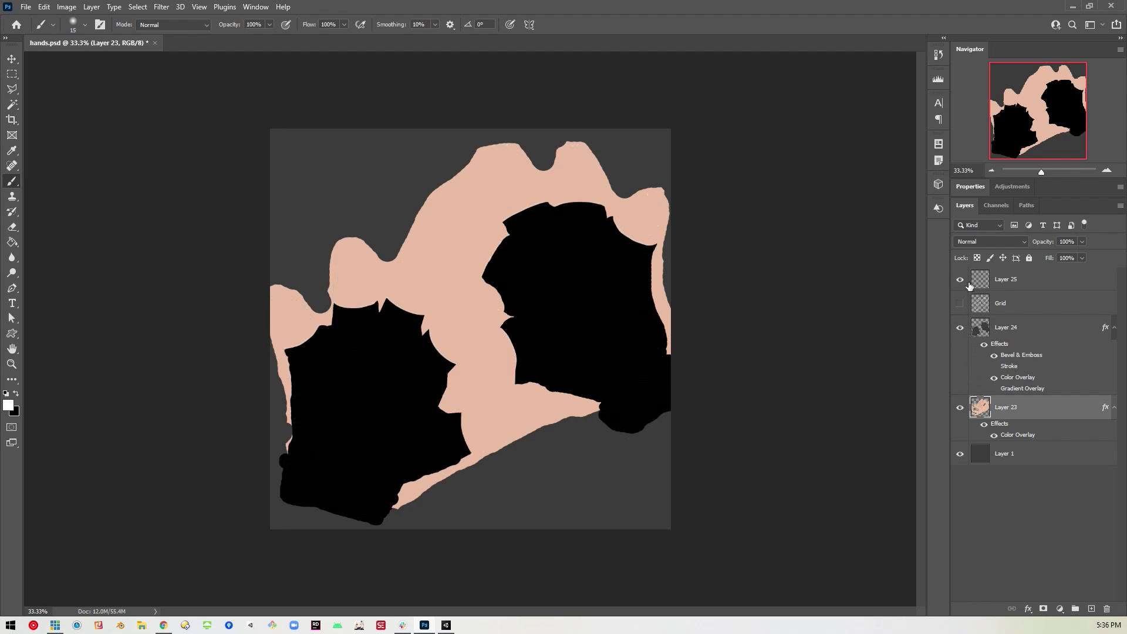
- On Layer 25, brush a white cross on the left black glove area and a letter B on the right one, and save hands.psd
{"action": "double_click", "coordinate": [1030, 279]}
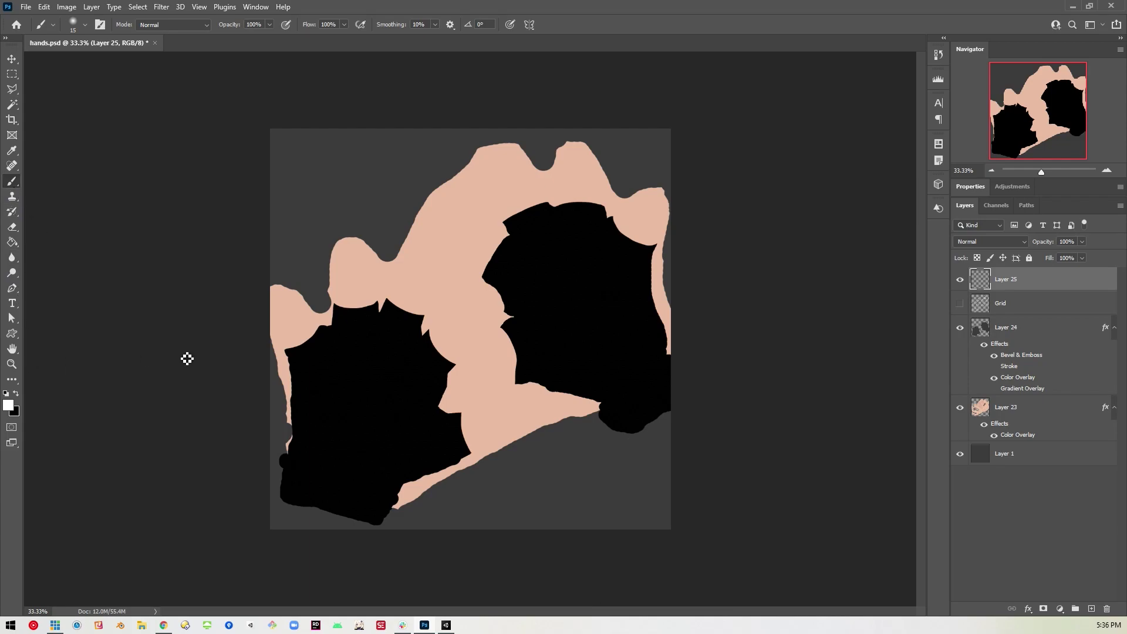
{"action": "left_click_drag", "start_coordinate": [371, 356], "coordinate": [364, 440]}
{"action": "left_click_drag", "start_coordinate": [339, 381], "coordinate": [391, 391]}
{"action": "mouse_move", "coordinate": [564, 274]}
{"action": "left_mouse_down"}
{"action": "mouse_move", "coordinate": [588, 331]}
{"action": "mouse_move", "coordinate": [572, 278]}
{"action": "mouse_move", "coordinate": [589, 275]}
{"action": "mouse_move", "coordinate": [581, 304]}
{"action": "mouse_move", "coordinate": [611, 319]}
{"action": "mouse_move", "coordinate": [590, 348]}
{"action": "left_mouse_up"}
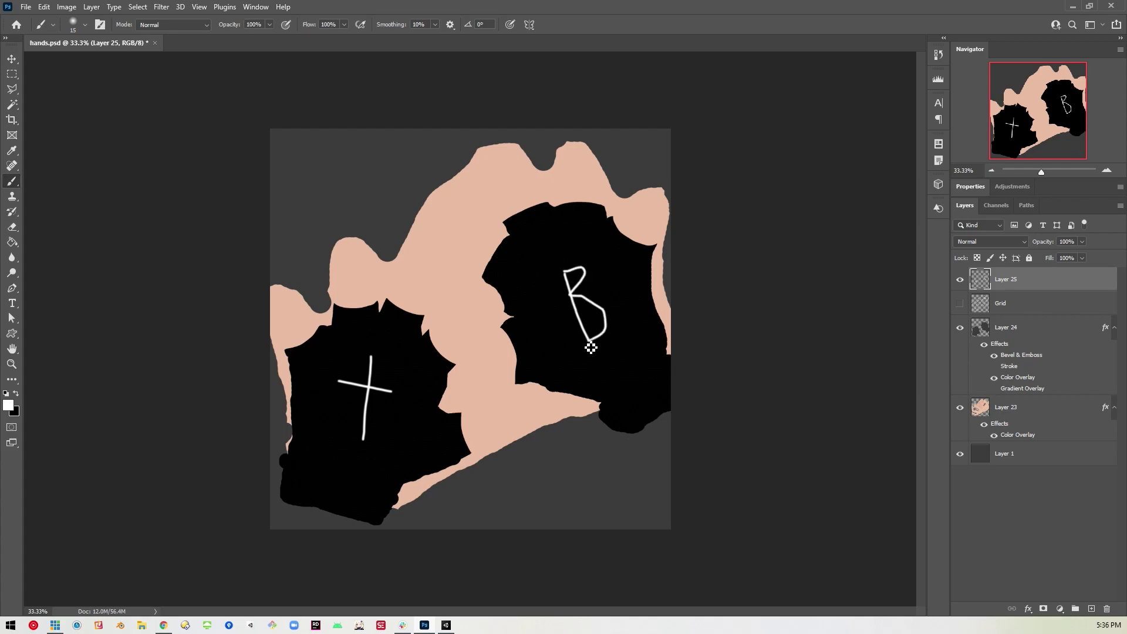
{"action": "key", "text": "ctrl+s"}
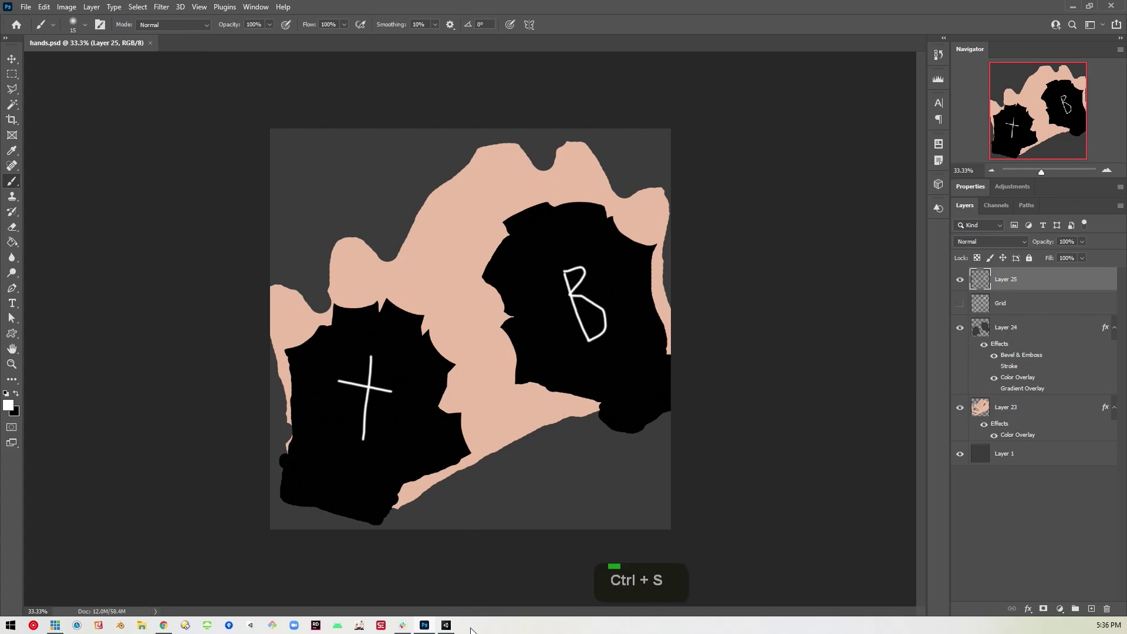
- Switch to Unity and examine the white cross on the glove of the right hand model from several sides
{"action": "left_click", "coordinate": [447, 625]}
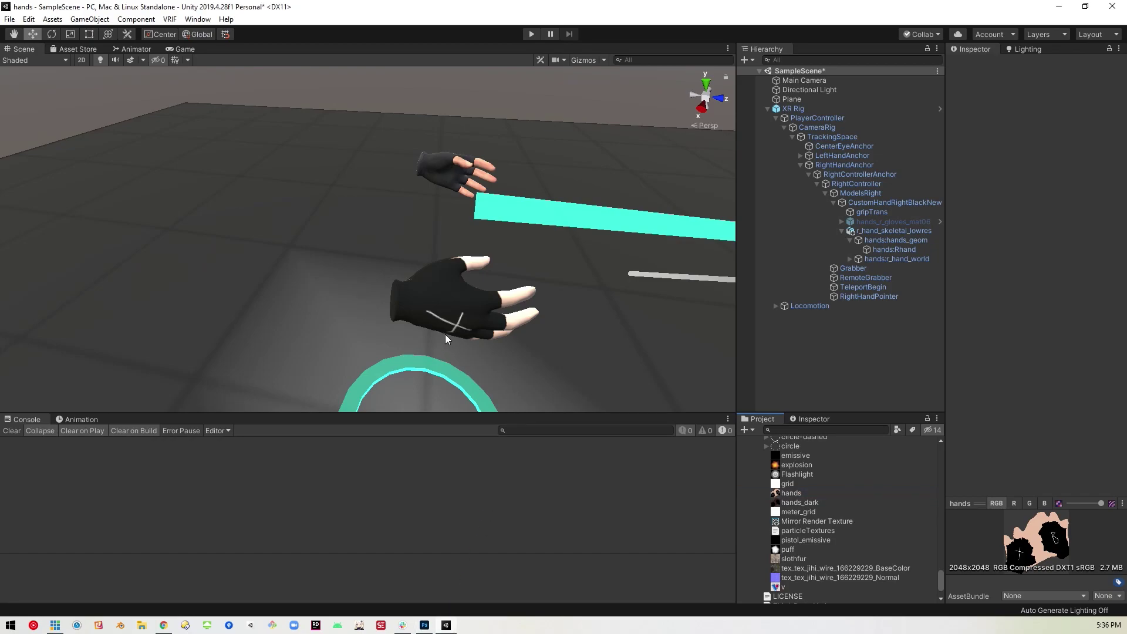
{"action": "key", "text": "a"}
{"action": "key", "text": "w"}
{"action": "right_click_drag", "start_coordinate": [445, 330], "coordinate": [543, 247]}
{"action": "key", "text": "d"}
{"action": "key", "text": "d"}
{"action": "key", "text": "a"}
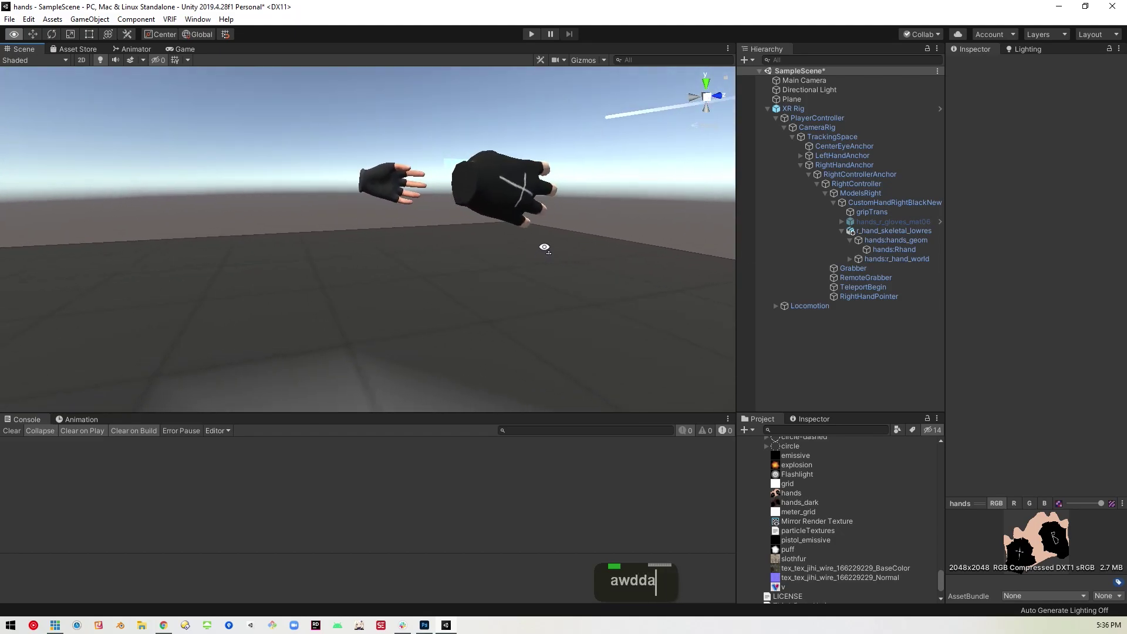
- Back in Photoshop, change Layer 23's Color Overlay to bright green and save hands.psd
{"action": "left_click", "coordinate": [423, 627]}
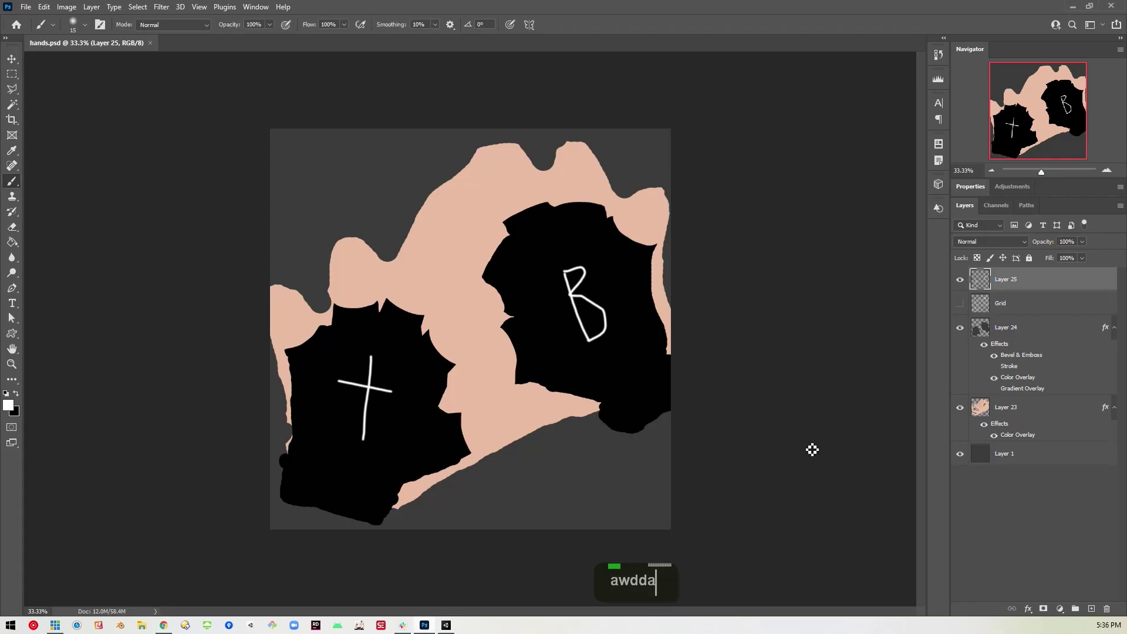
{"action": "left_click", "coordinate": [962, 331]}
{"action": "left_click", "coordinate": [961, 330]}
{"action": "left_click", "coordinate": [961, 330]}
{"action": "left_click", "coordinate": [1028, 411]}
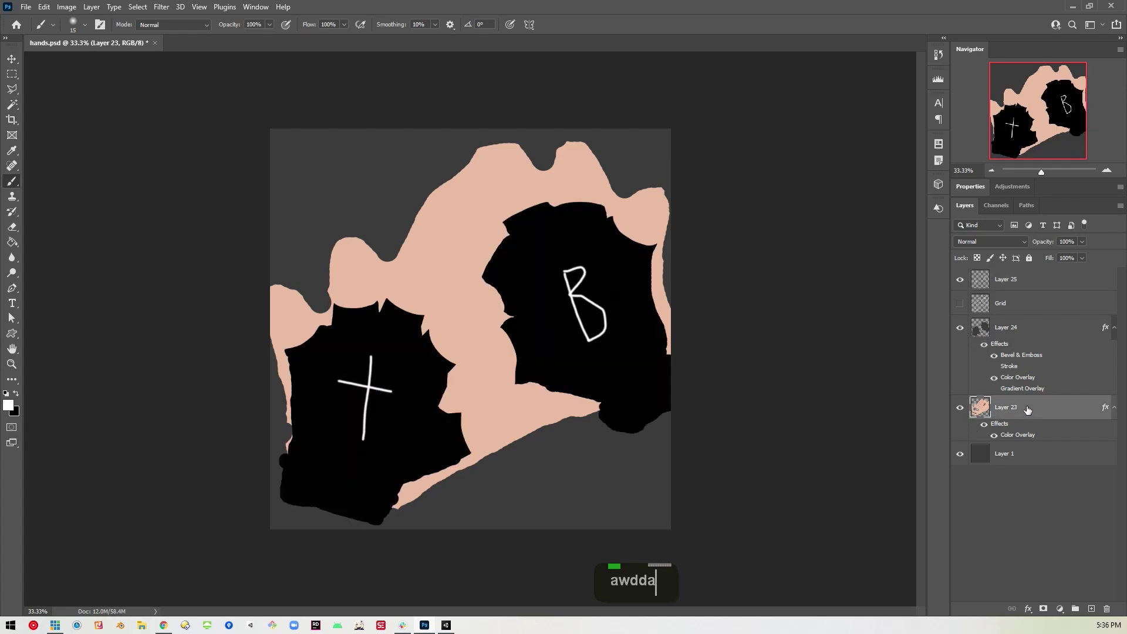
{"action": "double_click", "coordinate": [1018, 436]}
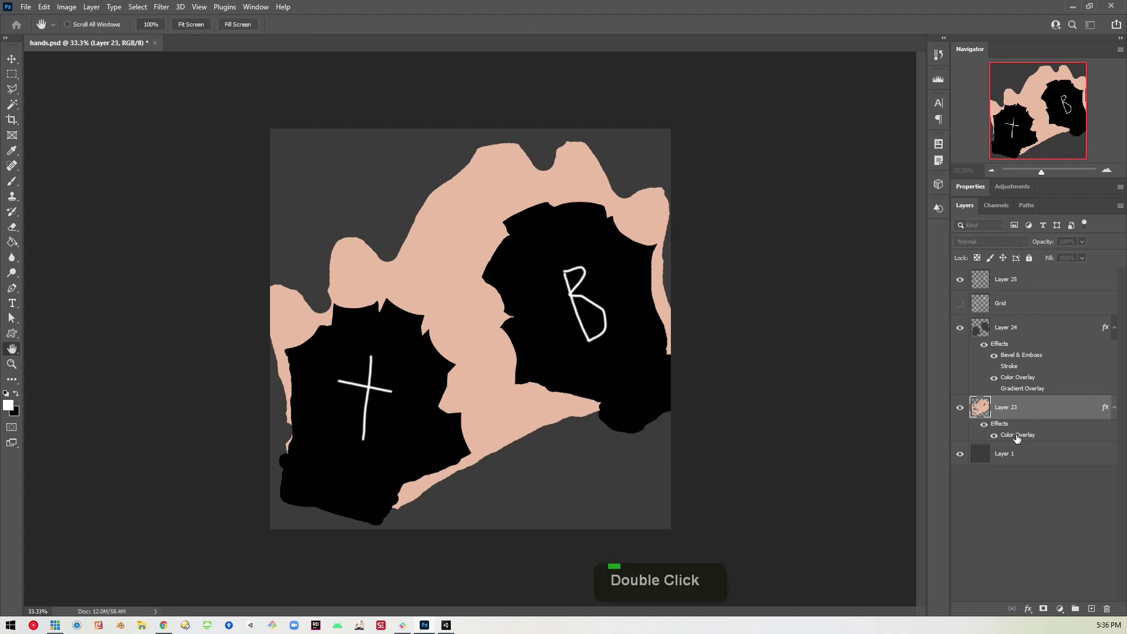
{"action": "left_click_drag", "start_coordinate": [783, 161], "coordinate": [580, 183]}
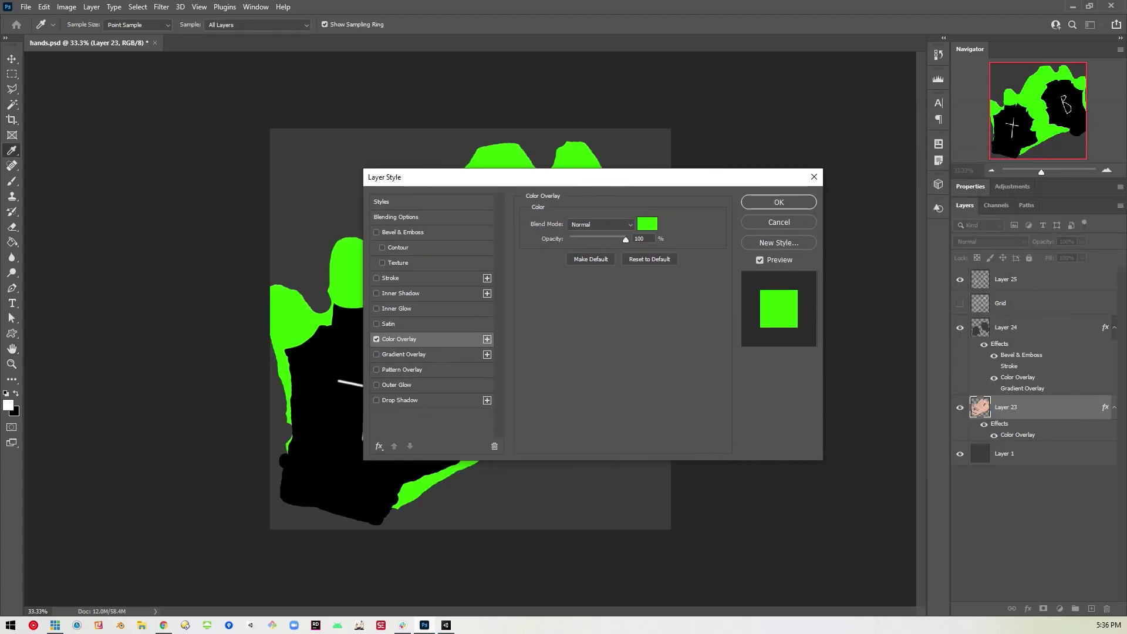
{"action": "left_click", "coordinate": [779, 202]}
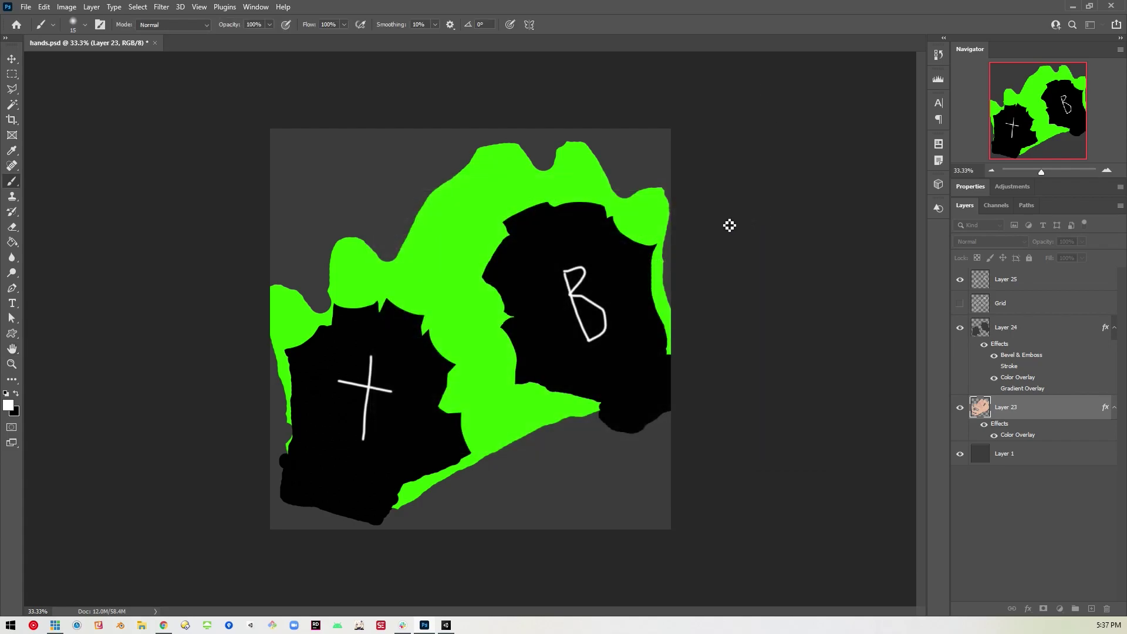
{"action": "left_click", "coordinate": [25, 13]}
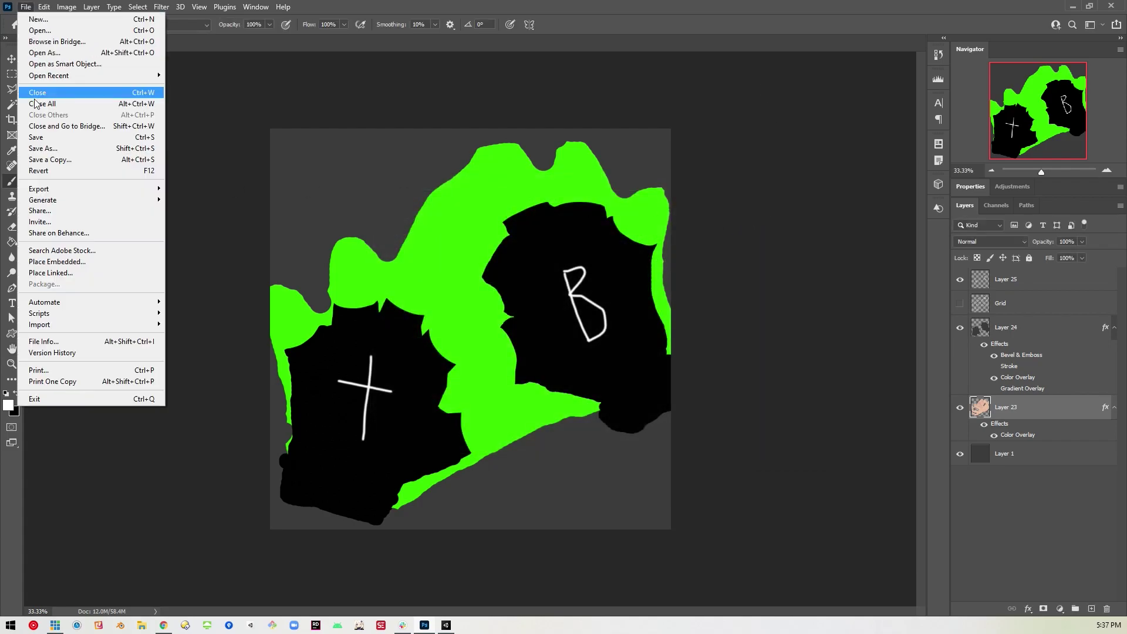
{"action": "left_click", "coordinate": [36, 134]}
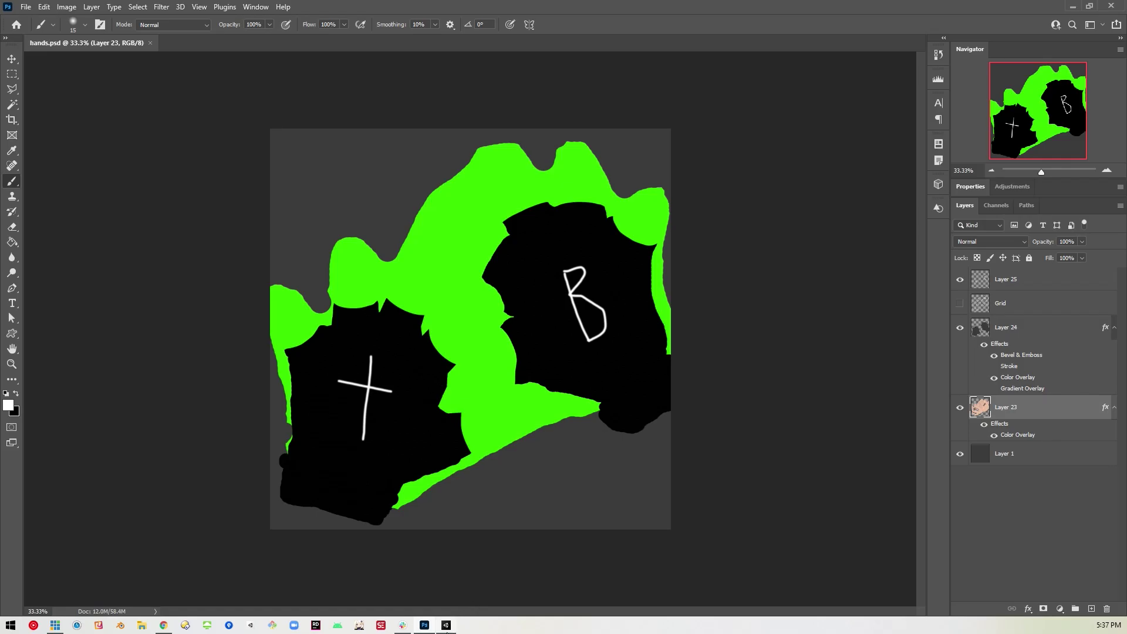
- Return to Unity and examine the updated skin colour on the right hand model from different angles
{"action": "left_click", "coordinate": [447, 625]}
{"action": "key", "text": "d"}
{"action": "key", "text": "d"}
{"action": "right_click_drag", "start_coordinate": [448, 217], "coordinate": [464, 399]}
{"action": "key", "text": "d"}
{"action": "key", "text": "d"}
{"action": "key", "text": "e"}
{"action": "key", "text": "d"}
{"action": "key", "text": "s"}
{"action": "key", "text": "w"}
{"action": "key", "text": "w"}
{"action": "key", "text": "a"}
{"action": "key", "text": "s"}
{"action": "key", "text": "a"}
{"action": "key", "text": "a"}
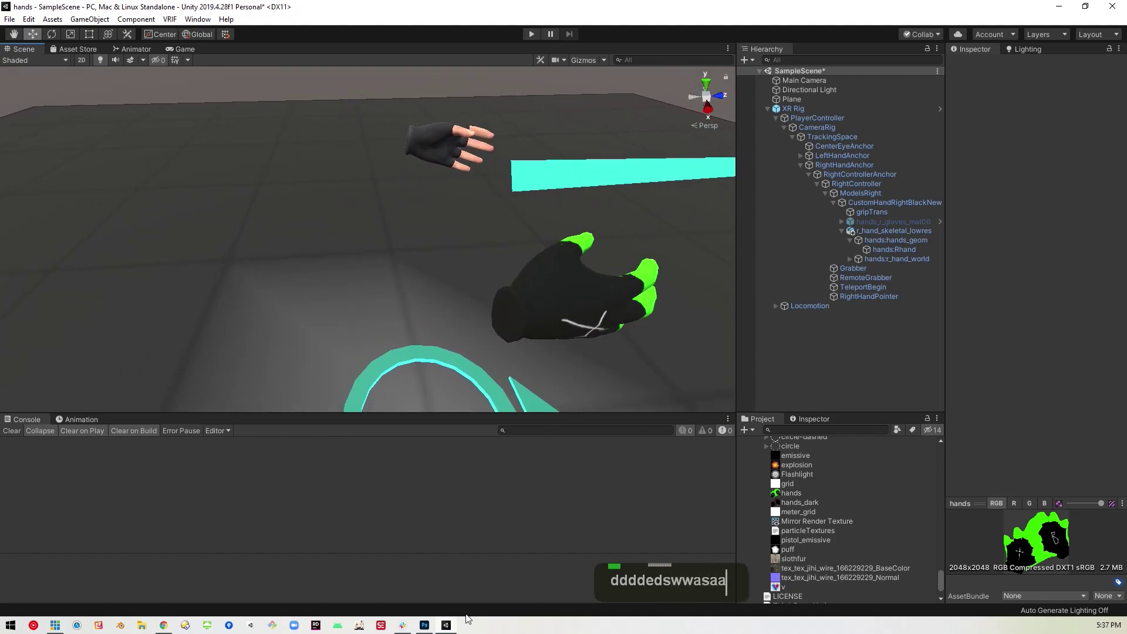
- In Substance Painter, create a PBR - Metallic Roughness project from r_hand_skeletal_lowres.fbx in the OculusHands folder
{"action": "left_click", "coordinate": [430, 626]}
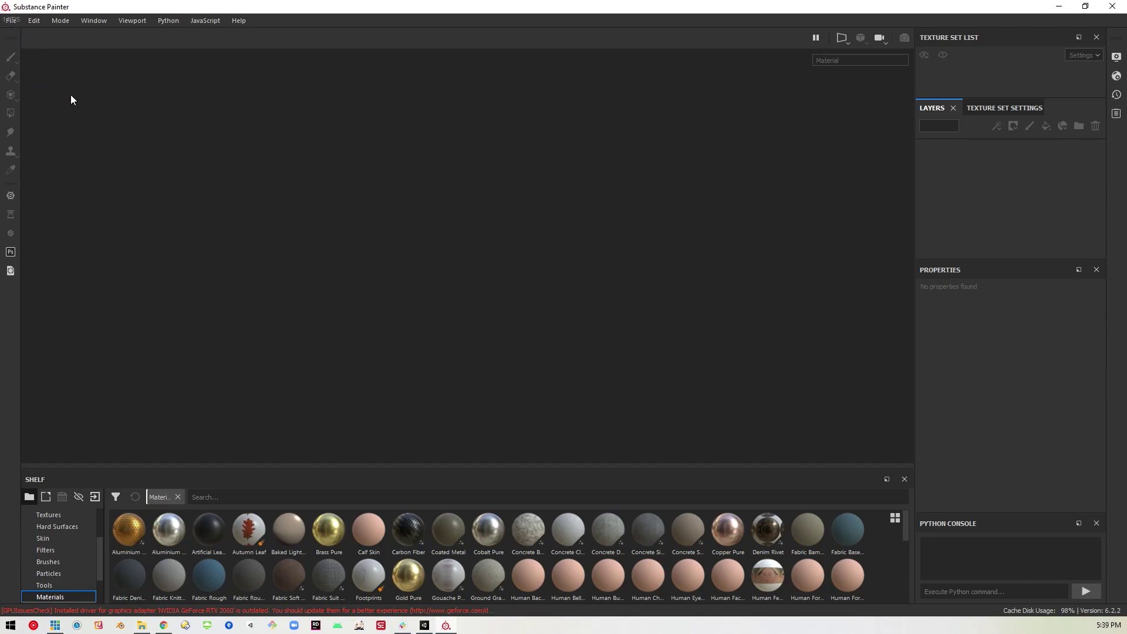
{"action": "left_click", "coordinate": [10, 20]}
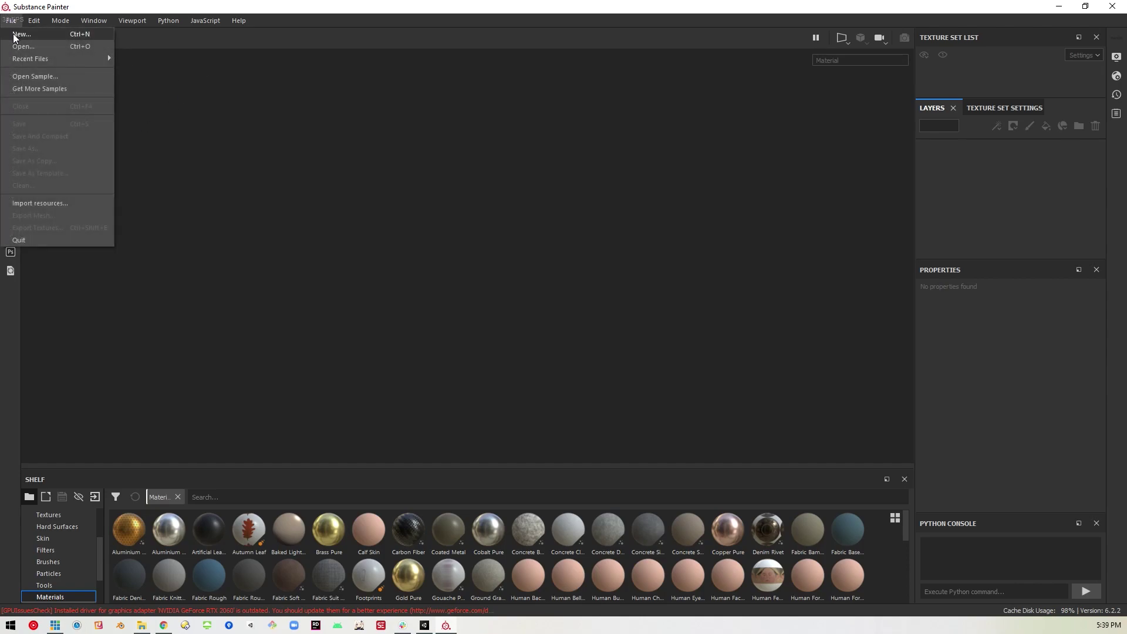
{"action": "left_click", "coordinate": [35, 31]}
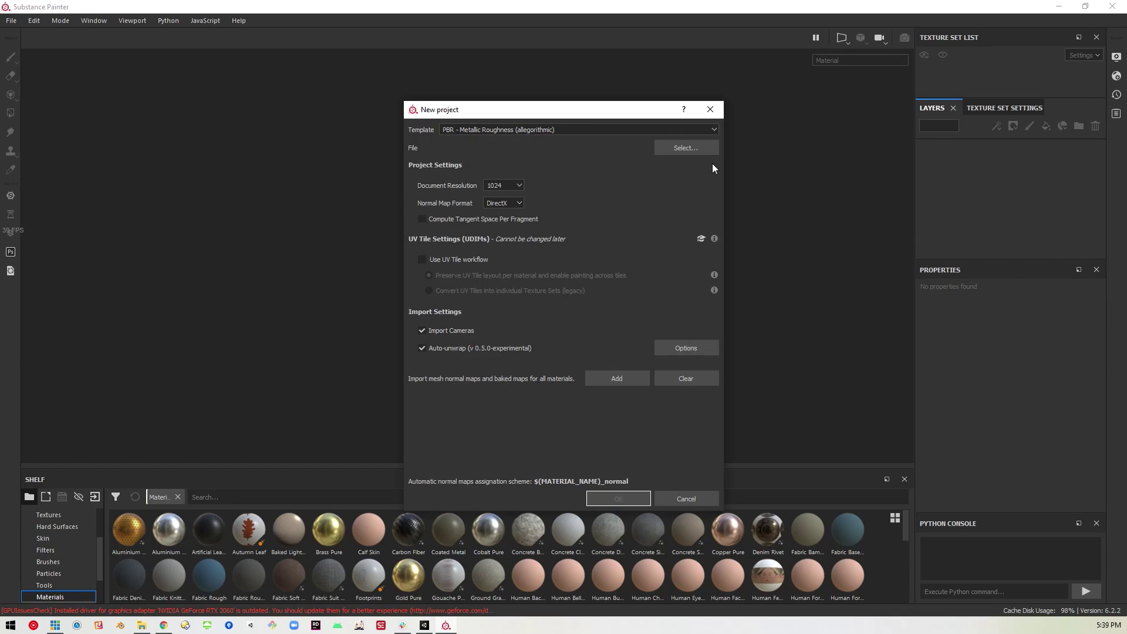
{"action": "left_click", "coordinate": [698, 148]}
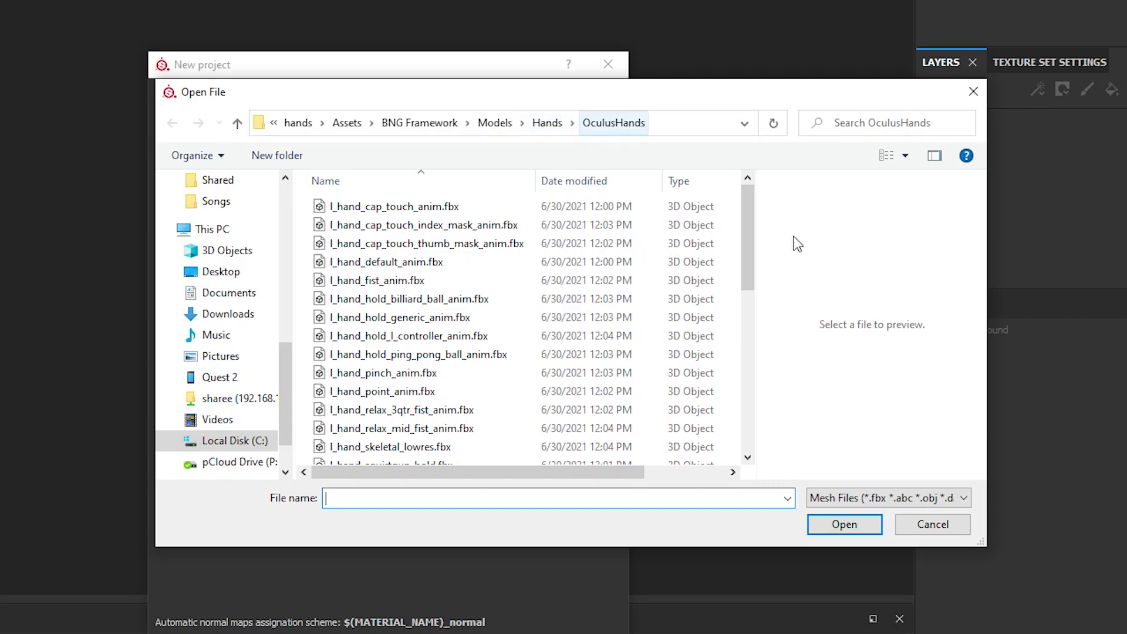
{"action": "left_click_drag", "start_coordinate": [752, 200], "coordinate": [763, 396]}
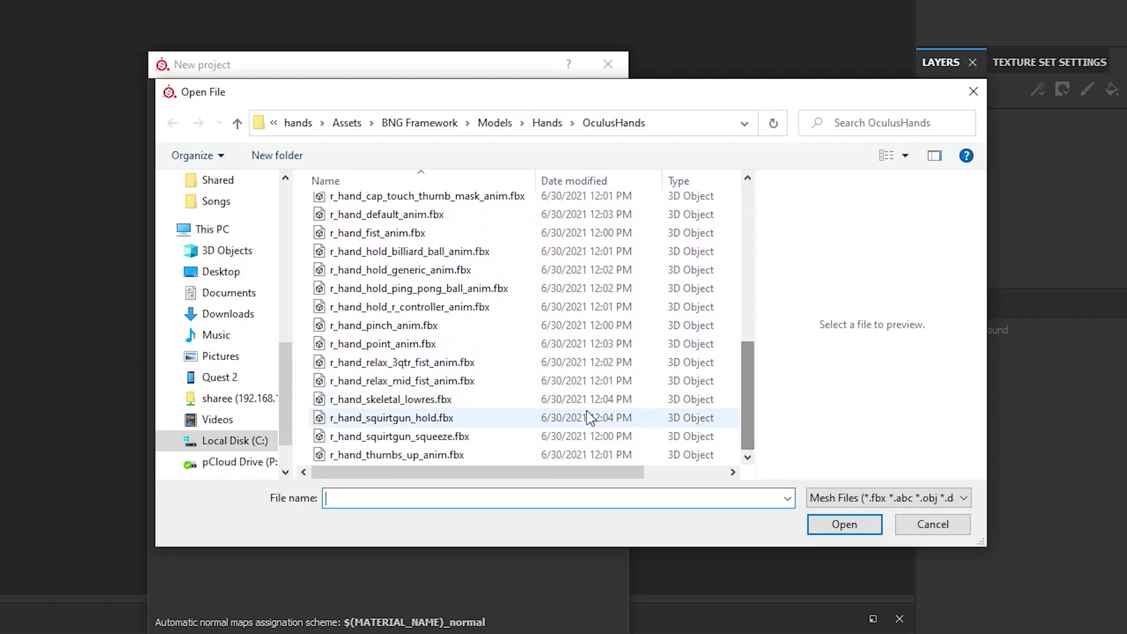
{"action": "double_click", "coordinate": [362, 405]}
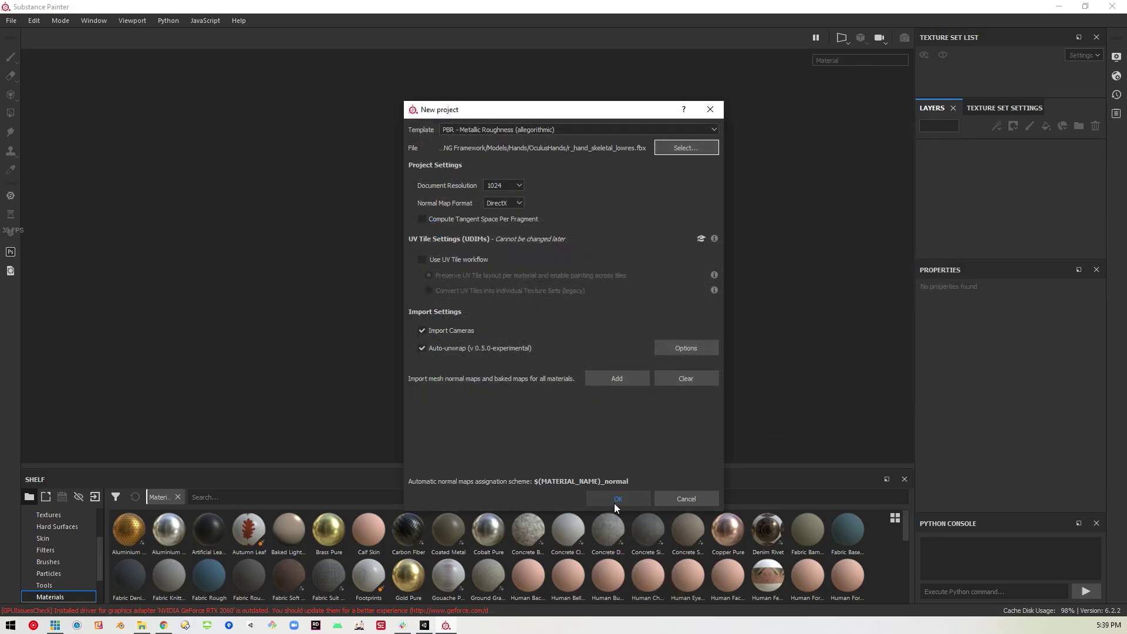
{"action": "left_click", "coordinate": [636, 498]}
- Apply the Brass Pure material to the whole hand model
{"action": "left_click_drag", "start_coordinate": [584, 277], "coordinate": [344, 185], "text": "alt"}
{"action": "left_click_drag", "start_coordinate": [333, 538], "coordinate": [670, 294]}
{"action": "left_click_drag", "start_coordinate": [567, 217], "coordinate": [568, 243], "text": "alt"}
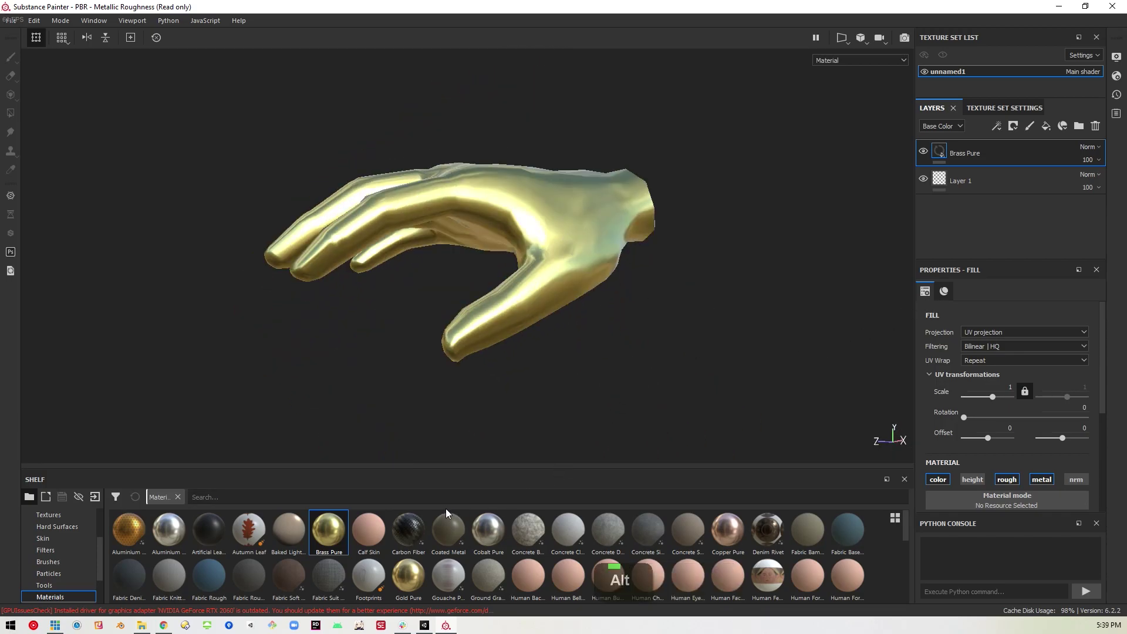
- Apply the Carbon Fiber material over the brass and add a black mask to its layer
{"action": "left_click_drag", "start_coordinate": [409, 530], "coordinate": [562, 241]}
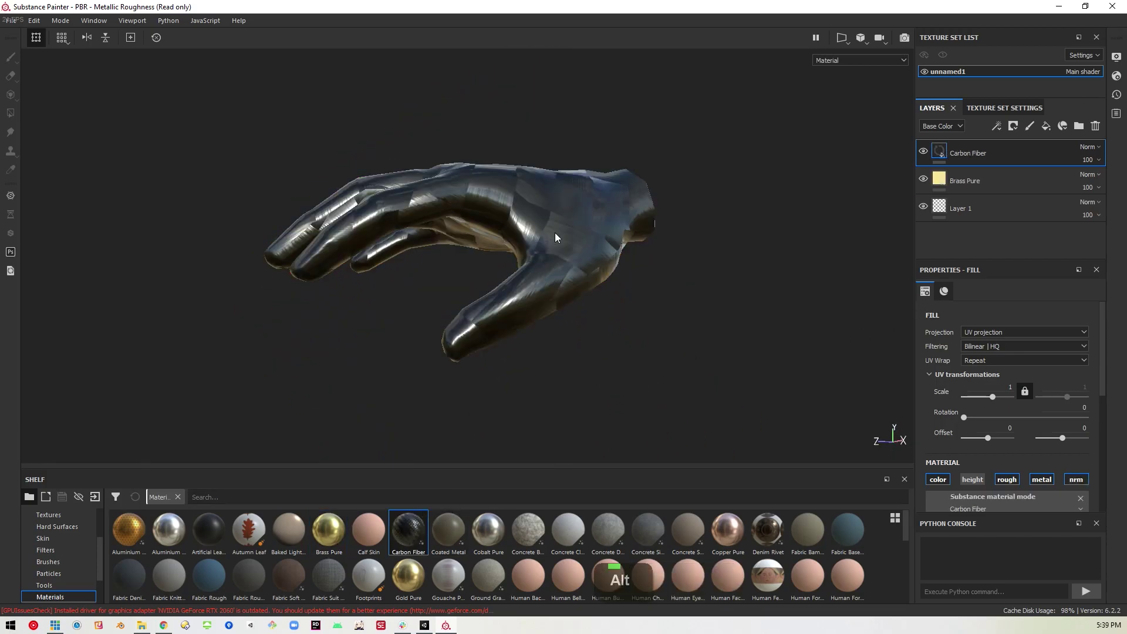
{"action": "right_click", "coordinate": [993, 153]}
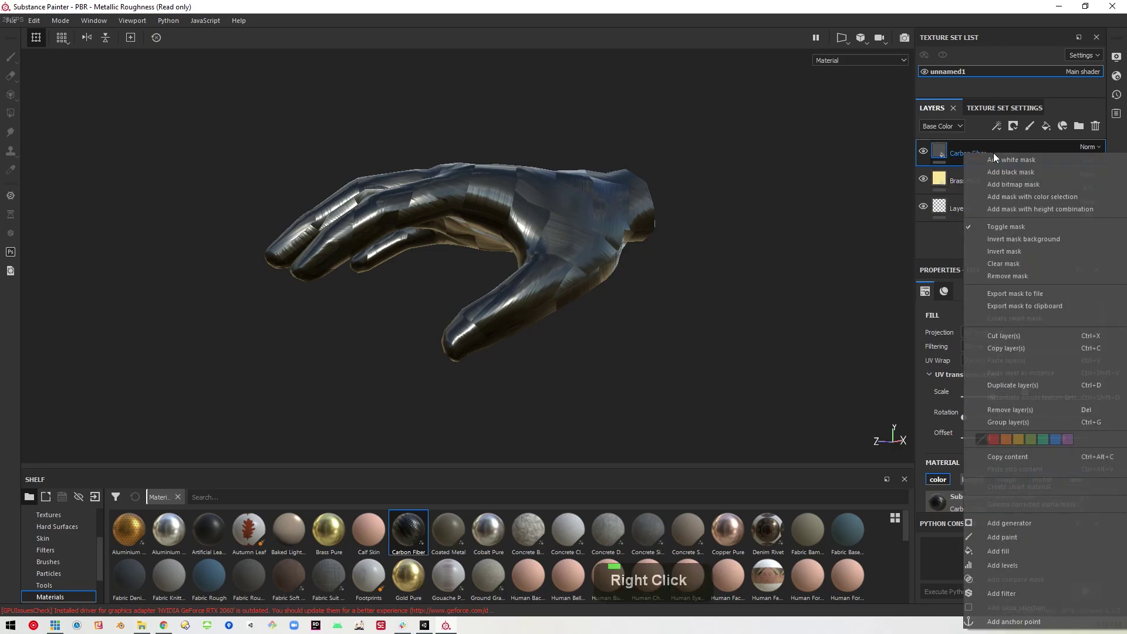
{"action": "left_click", "coordinate": [1019, 172]}
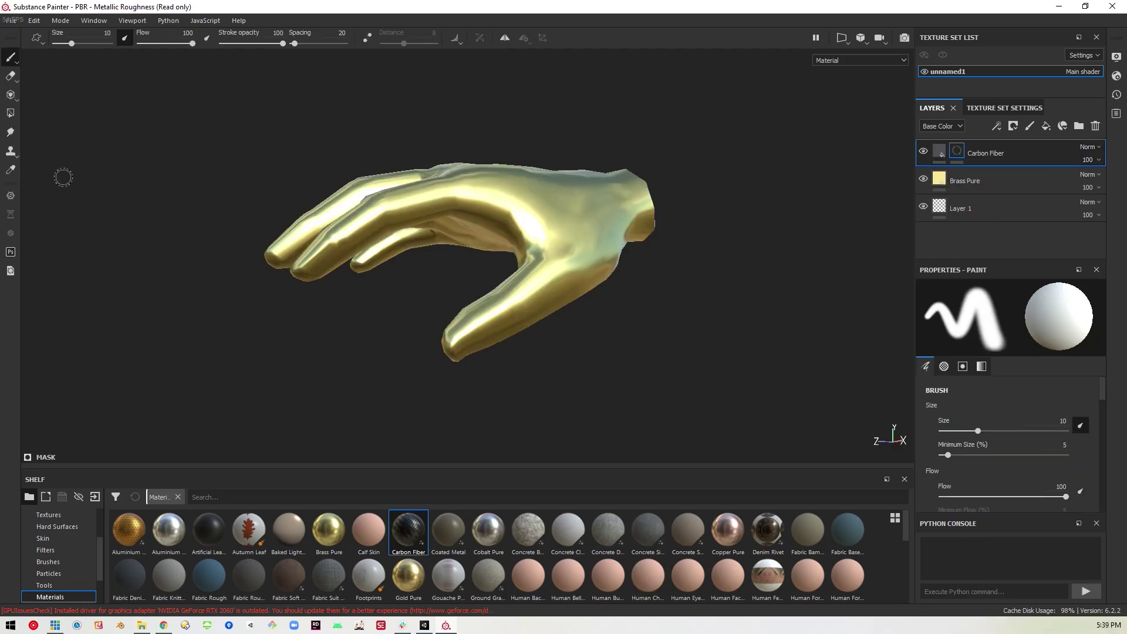
- Paint Carbon Fiber bands across the finger joints and knuckles on the layer's black mask with the size 10 brush
{"action": "left_click_drag", "start_coordinate": [518, 321], "coordinate": [487, 302]}
{"action": "mouse_move", "coordinate": [527, 267]}
{"action": "left_mouse_down"}
{"action": "mouse_move", "coordinate": [558, 260]}
{"action": "mouse_move", "coordinate": [608, 275]}
{"action": "left_mouse_up"}
{"action": "left_click_drag", "start_coordinate": [418, 186], "coordinate": [442, 250]}
{"action": "mouse_move", "coordinate": [361, 186]}
{"action": "left_mouse_down"}
{"action": "mouse_move", "coordinate": [388, 249]}
{"action": "mouse_move", "coordinate": [470, 311]}
{"action": "mouse_move", "coordinate": [557, 350]}
{"action": "mouse_move", "coordinate": [591, 351]}
{"action": "left_mouse_up"}
{"action": "left_click_drag", "start_coordinate": [516, 310], "coordinate": [581, 294]}
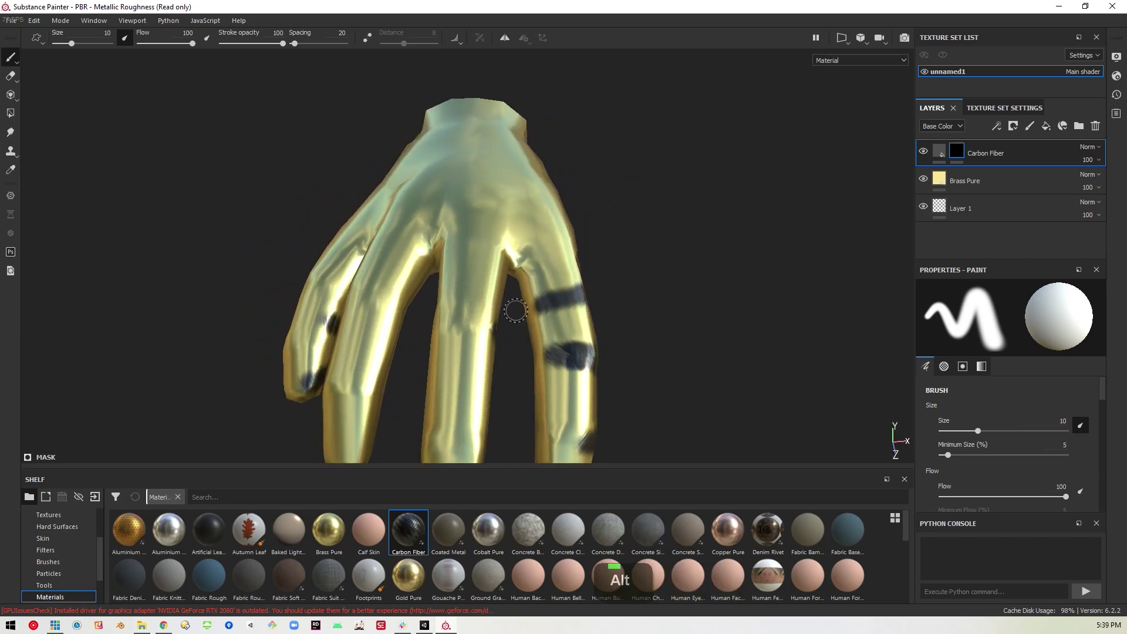
{"action": "left_click_drag", "start_coordinate": [500, 272], "coordinate": [441, 274]}
{"action": "mouse_move", "coordinate": [476, 340]}
{"action": "left_mouse_down"}
{"action": "mouse_move", "coordinate": [454, 359]}
{"action": "mouse_move", "coordinate": [338, 332]}
{"action": "left_mouse_up"}
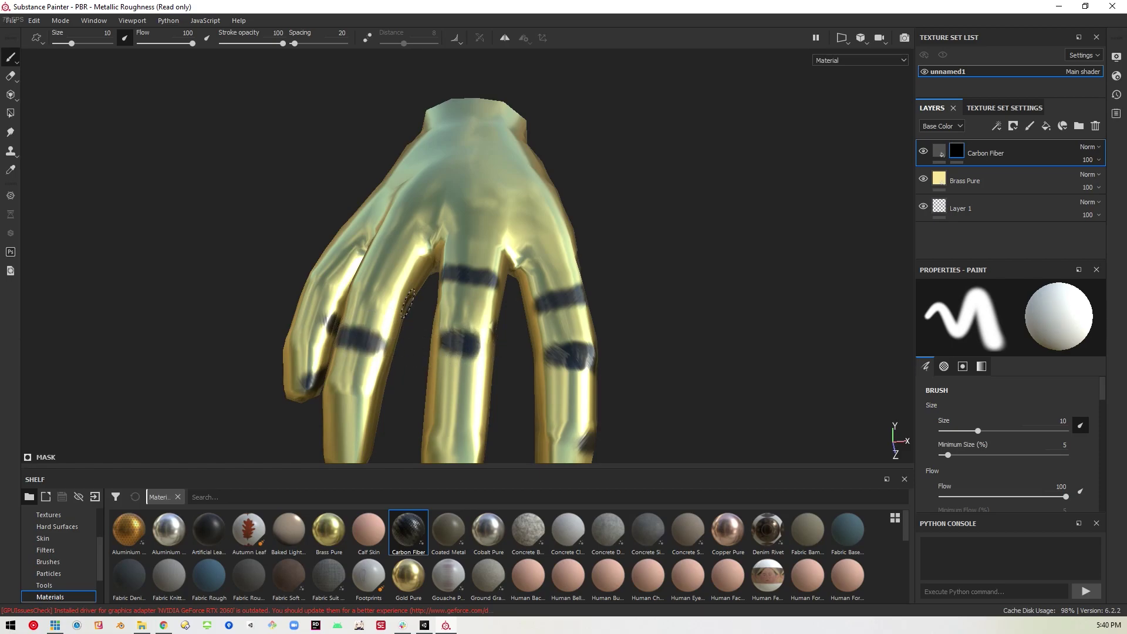
{"action": "left_click_drag", "start_coordinate": [369, 272], "coordinate": [413, 289]}
{"action": "left_click_drag", "start_coordinate": [425, 248], "coordinate": [358, 226]}
{"action": "left_click_drag", "start_coordinate": [376, 275], "coordinate": [282, 256]}
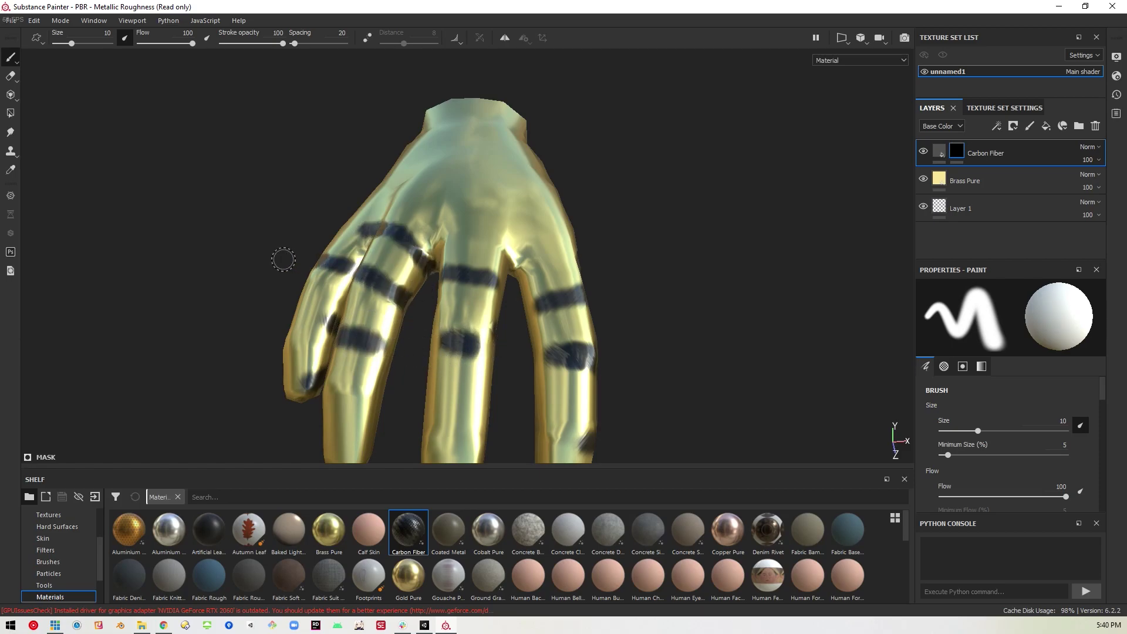
{"action": "left_click_drag", "start_coordinate": [332, 324], "coordinate": [287, 329]}
{"action": "left_click_drag", "start_coordinate": [507, 409], "coordinate": [329, 357], "text": "alt"}
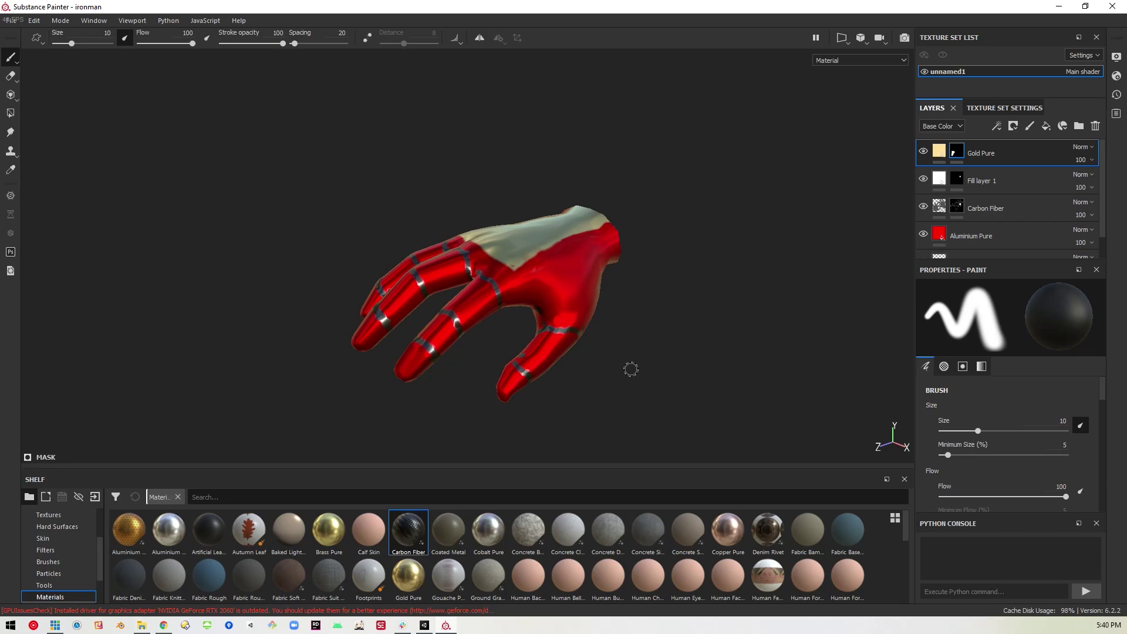
- Export the ironman project's textures as 8-bit PNG files to the Desktop's ironman folder with the PBR Metallic Roughness template
{"action": "left_click_drag", "start_coordinate": [632, 373], "coordinate": [727, 268], "text": "alt"}
{"action": "left_click", "coordinate": [10, 20]}
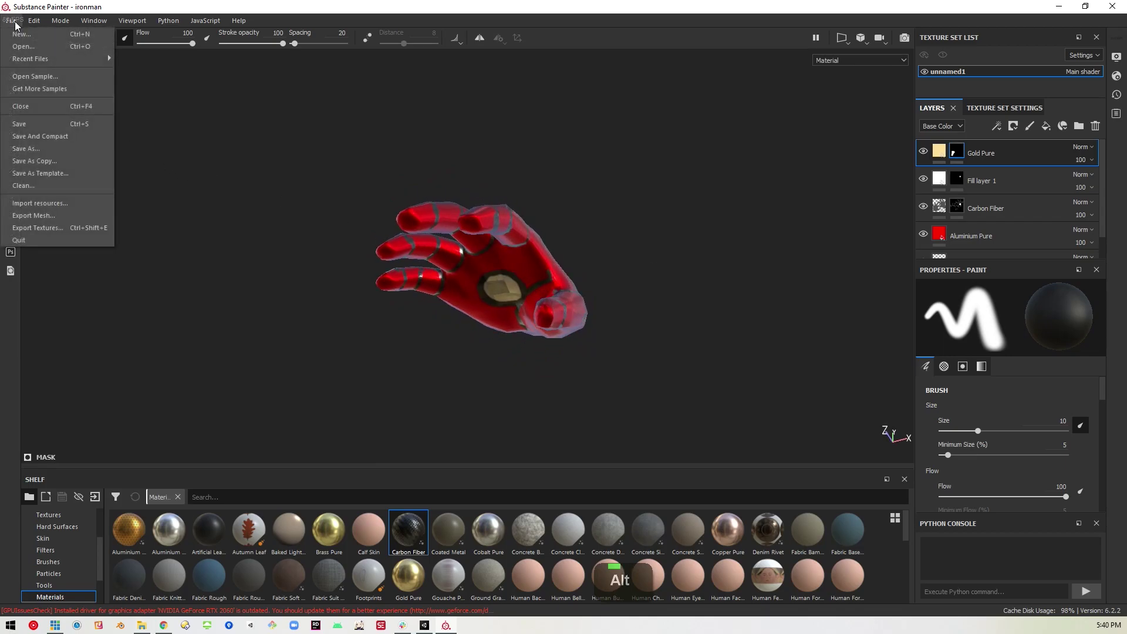
{"action": "left_click", "coordinate": [47, 227]}
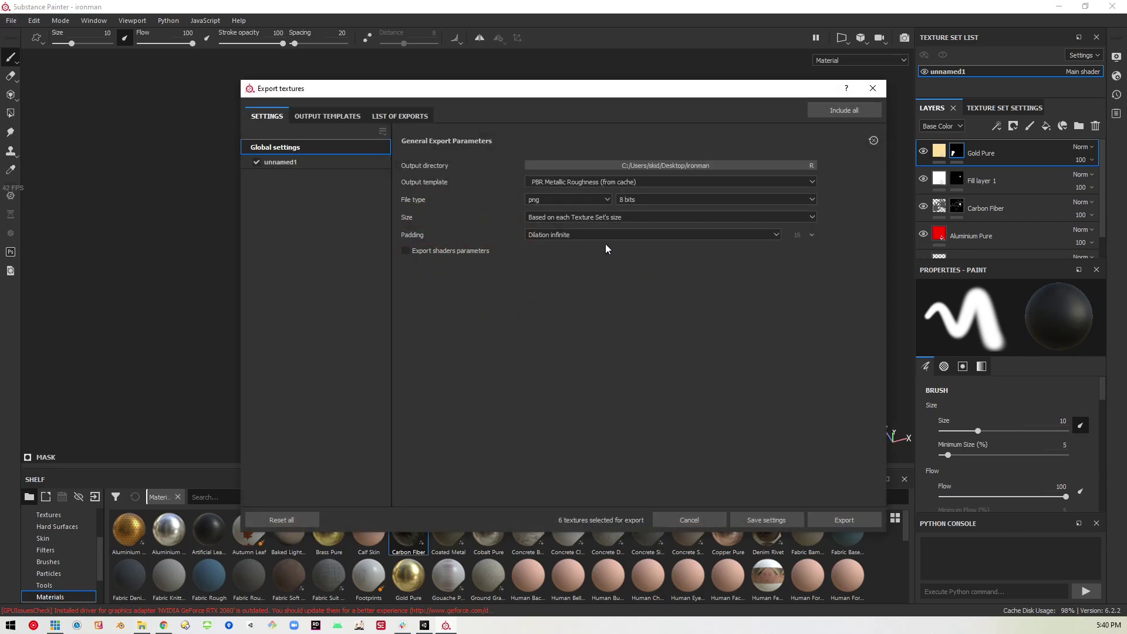
{"action": "left_click", "coordinate": [850, 517]}
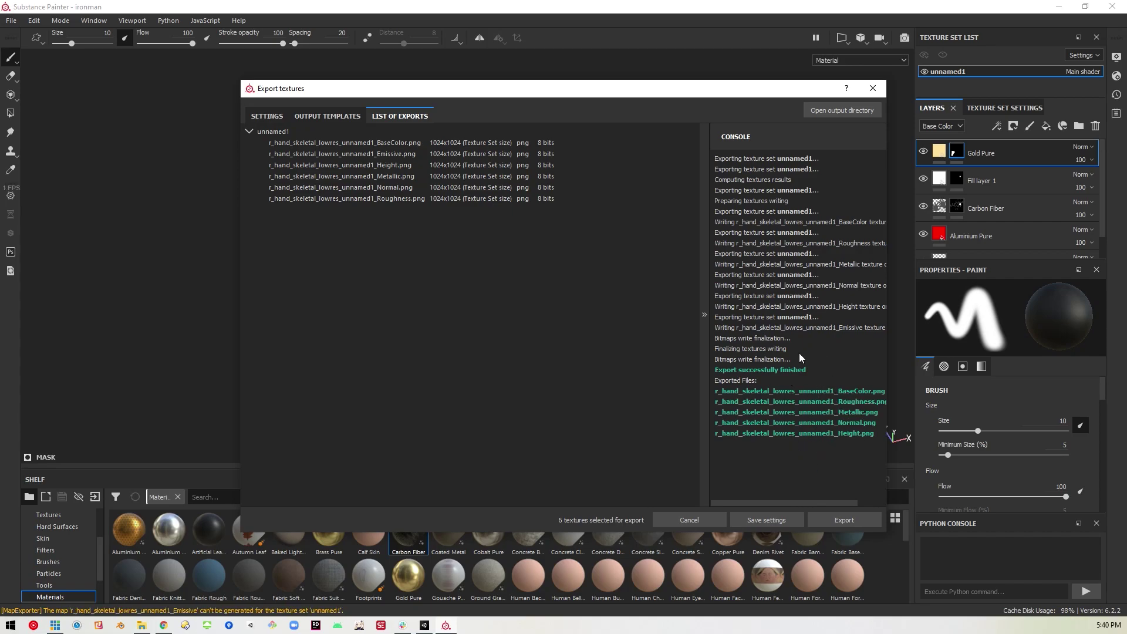
{"action": "left_click", "coordinate": [873, 88]}
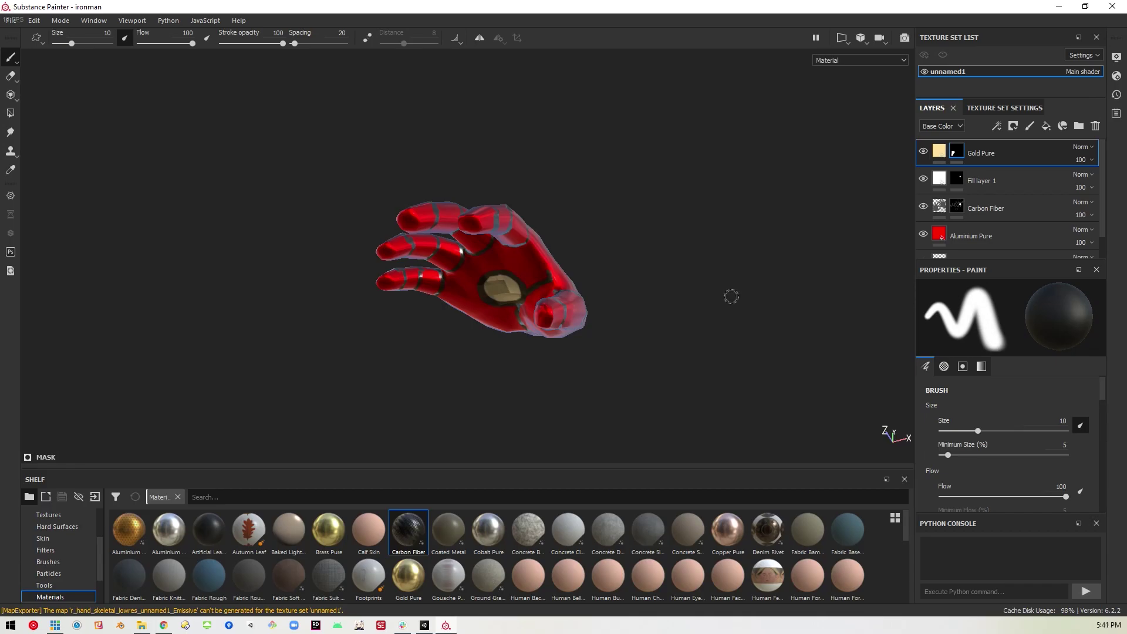
- Switch to Unity and create a folder named Ironman directly under Assets
{"action": "key", "text": "alt+Tab"}
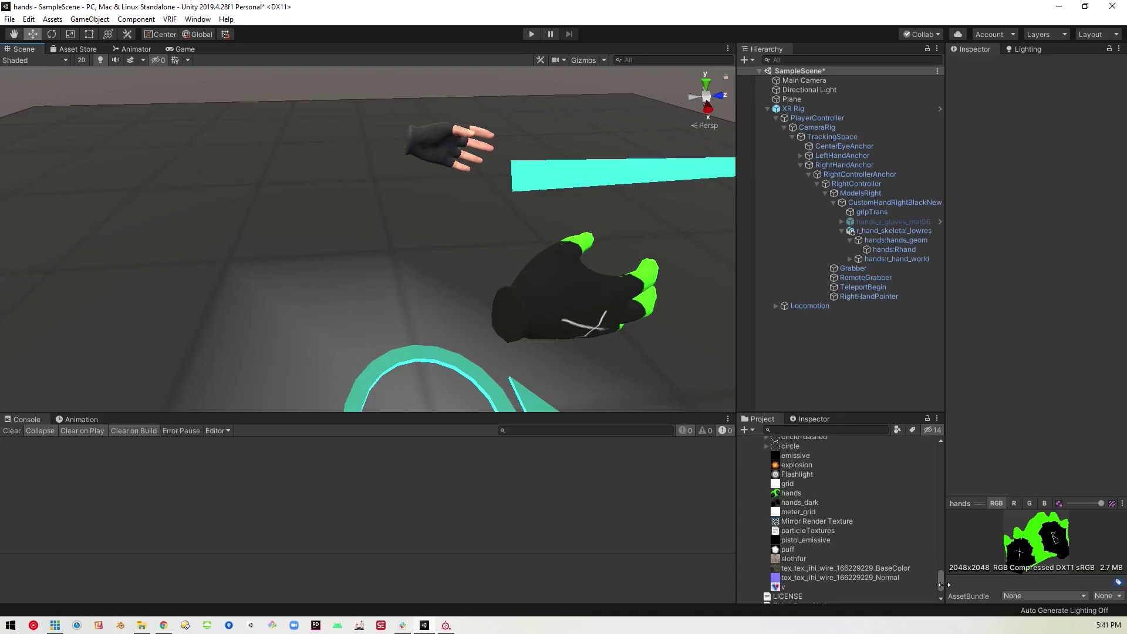
{"action": "left_click_drag", "start_coordinate": [940, 583], "coordinate": [941, 428]}
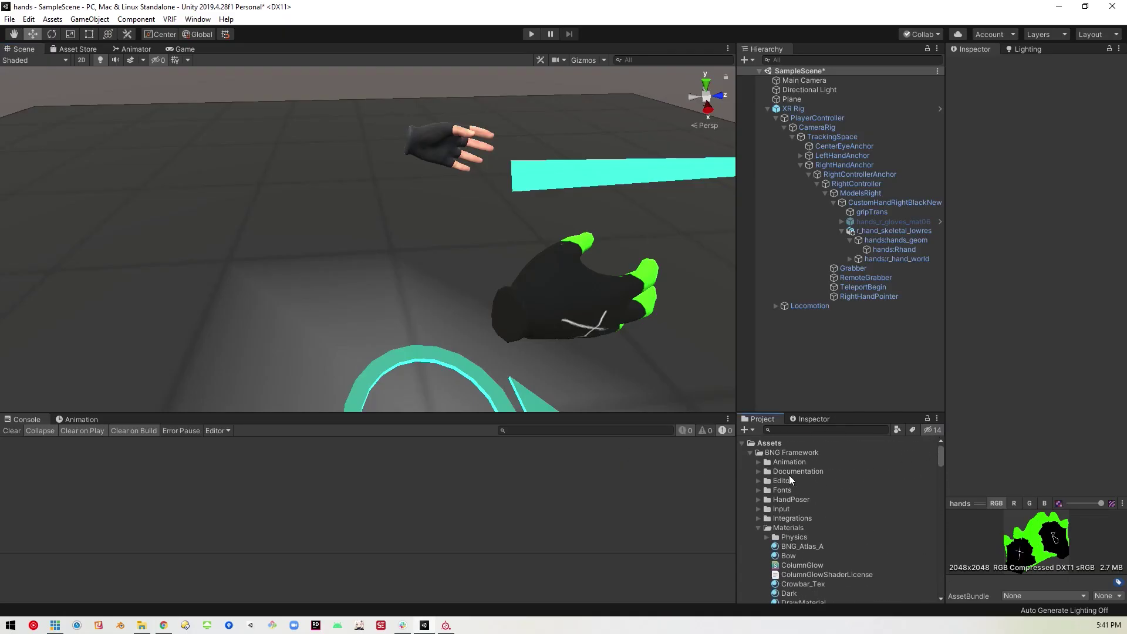
{"action": "right_click", "coordinate": [770, 443]}
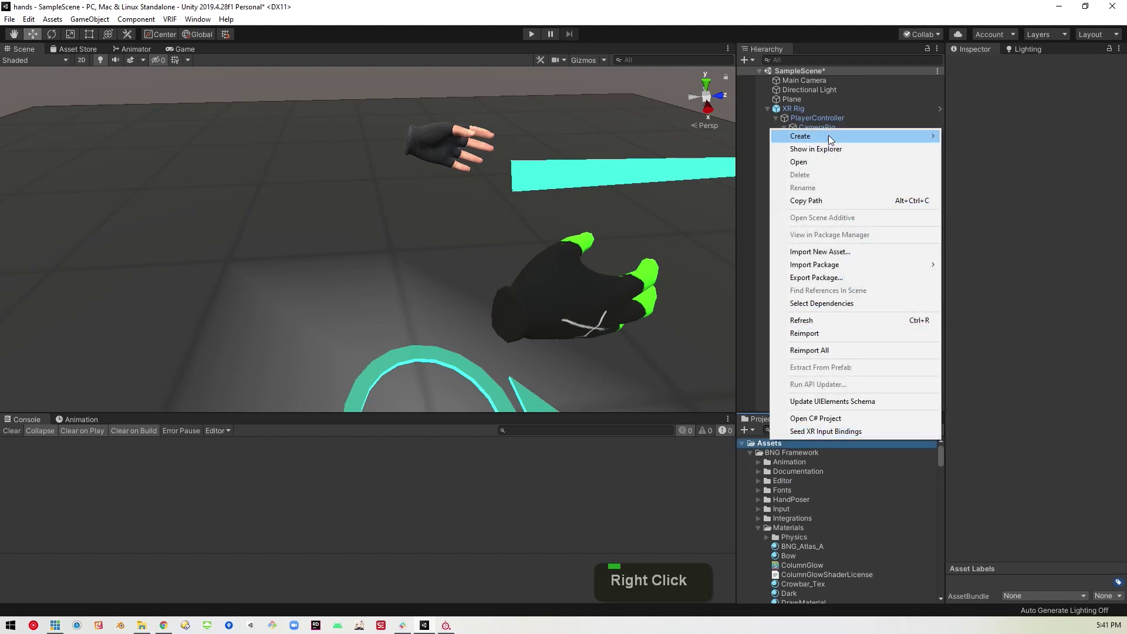
{"action": "mouse_move", "coordinate": [829, 135]}
{"action": "left_click", "coordinate": [1011, 136]}
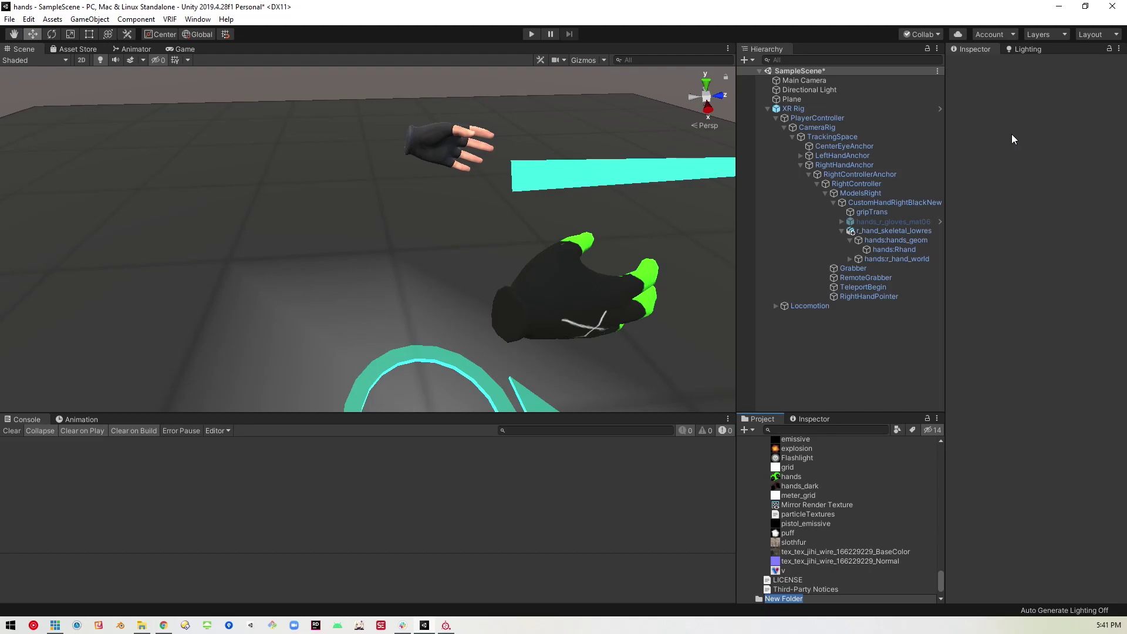
{"action": "type", "text": "Ironman"}
{"action": "key", "text": "Return"}
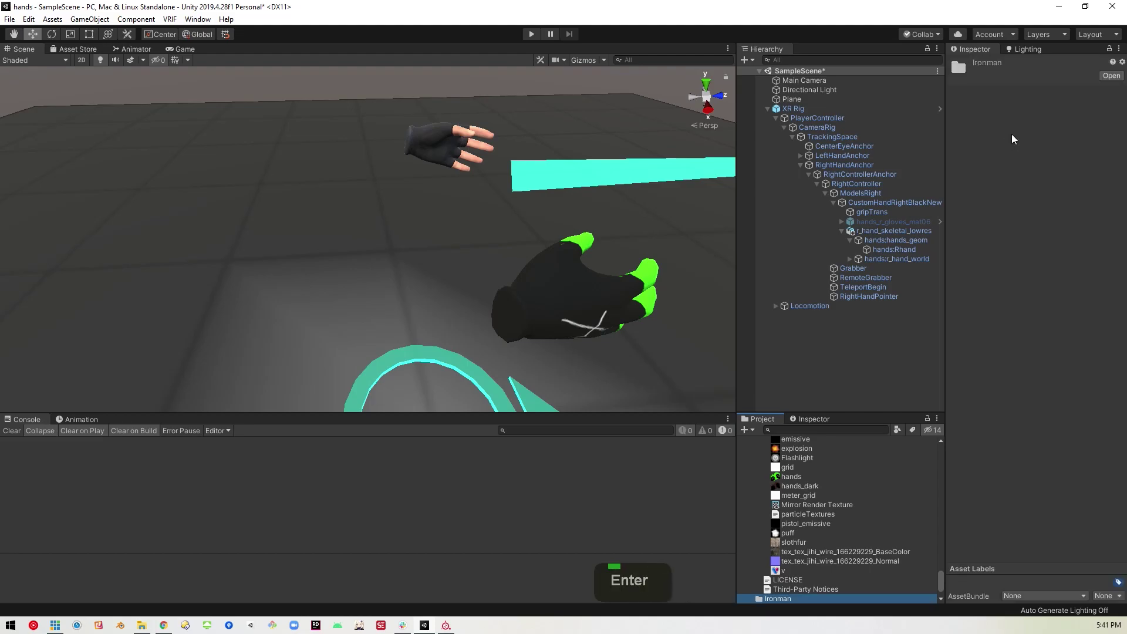
- Import the five r_hand_skeletal_lowres_unnamed1 textures from the Desktop's ironman folder into the Ironman folder
{"action": "right_click", "coordinate": [787, 600]}
{"action": "left_click", "coordinate": [877, 414]}
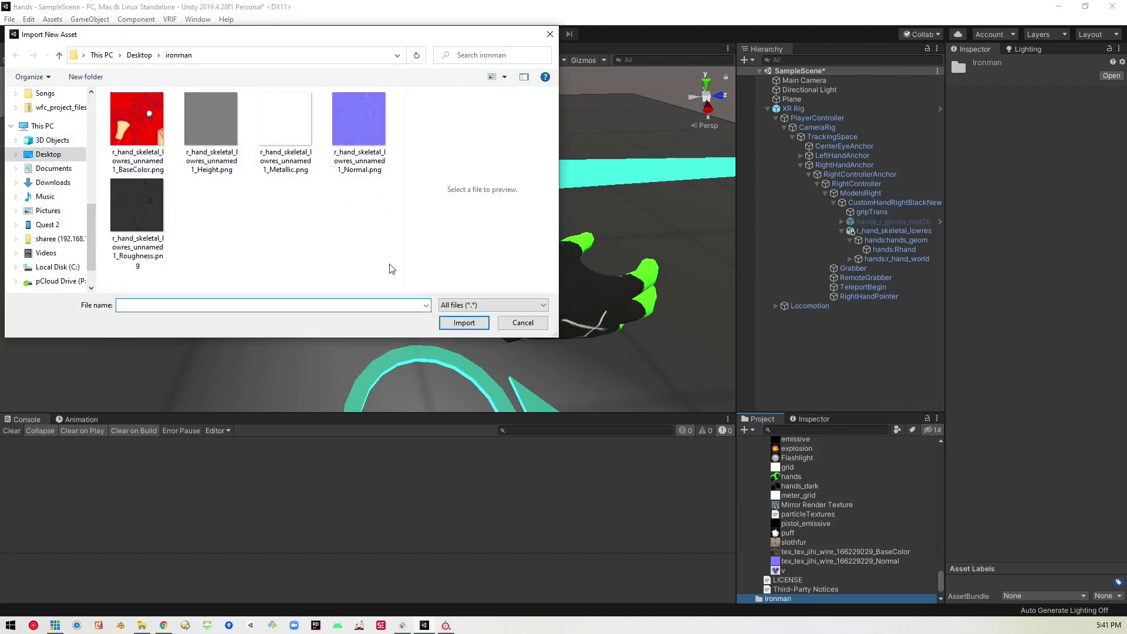
{"action": "left_click_drag", "start_coordinate": [411, 259], "coordinate": [164, 176]}
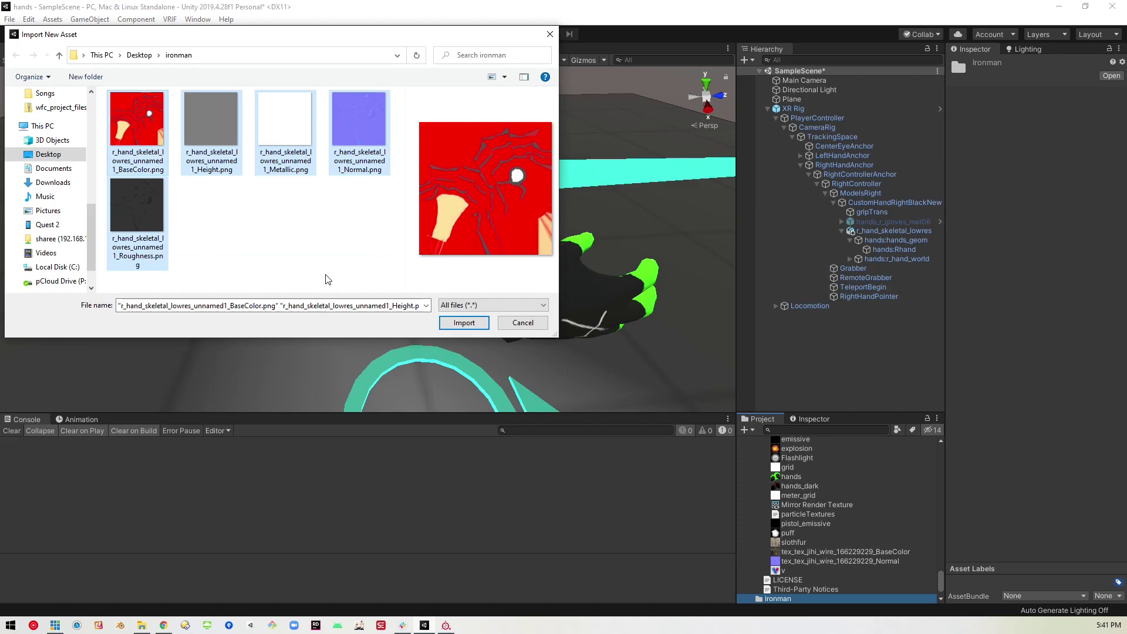
{"action": "left_click", "coordinate": [464, 323]}
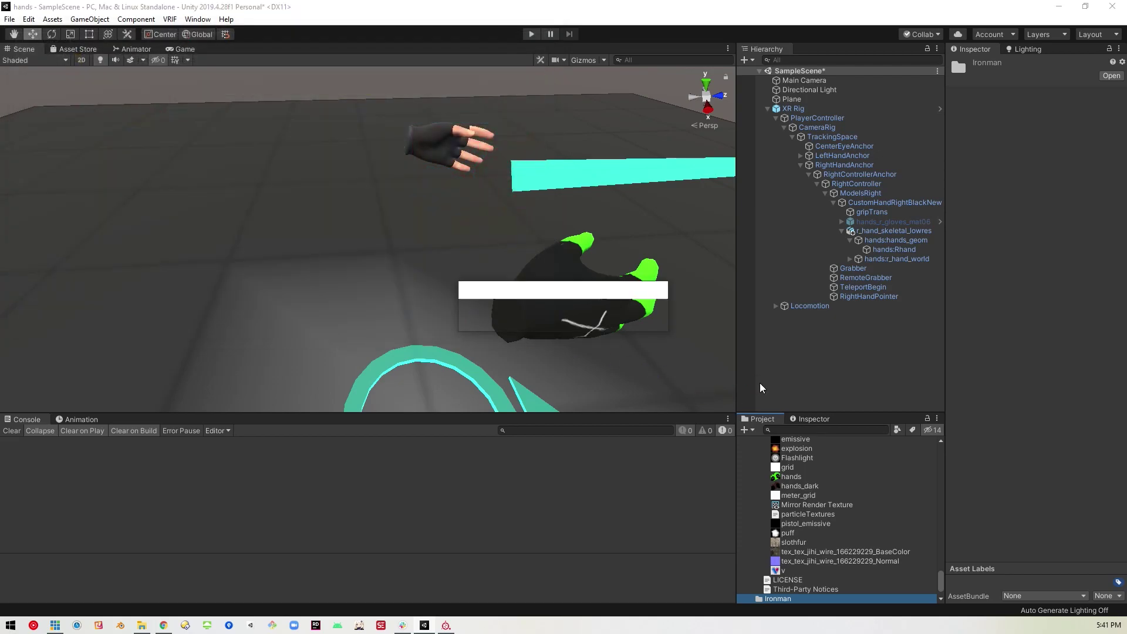
{"action": "left_click", "coordinate": [842, 561]}
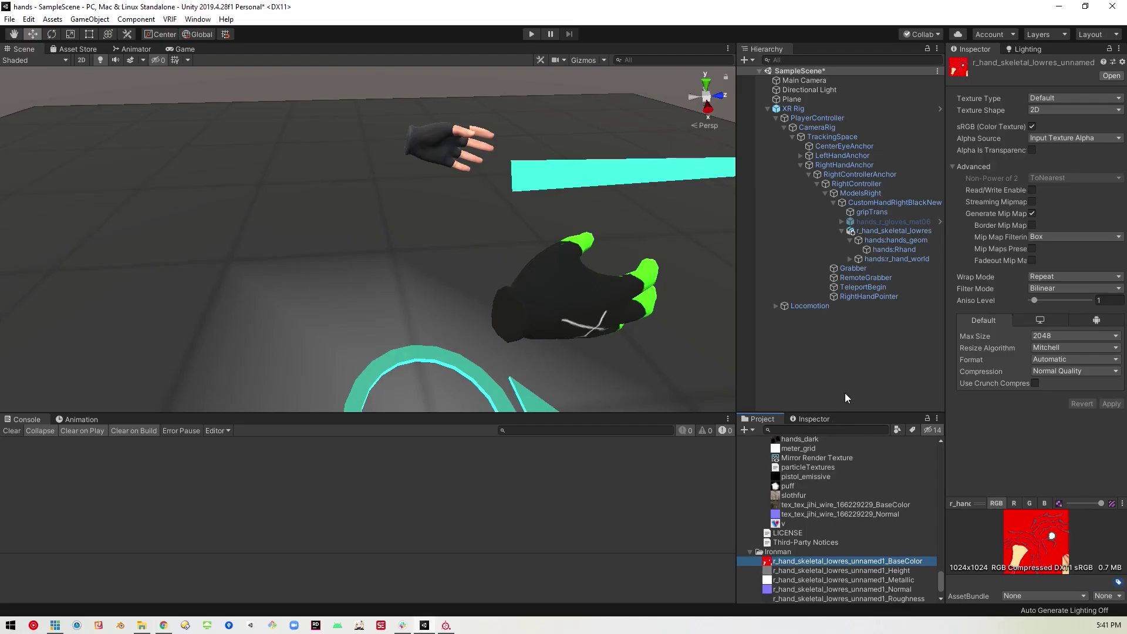
- Find the Hands material in the project and assign the Ironman BaseColor texture to its Albedo map
{"action": "left_click", "coordinate": [839, 431]}
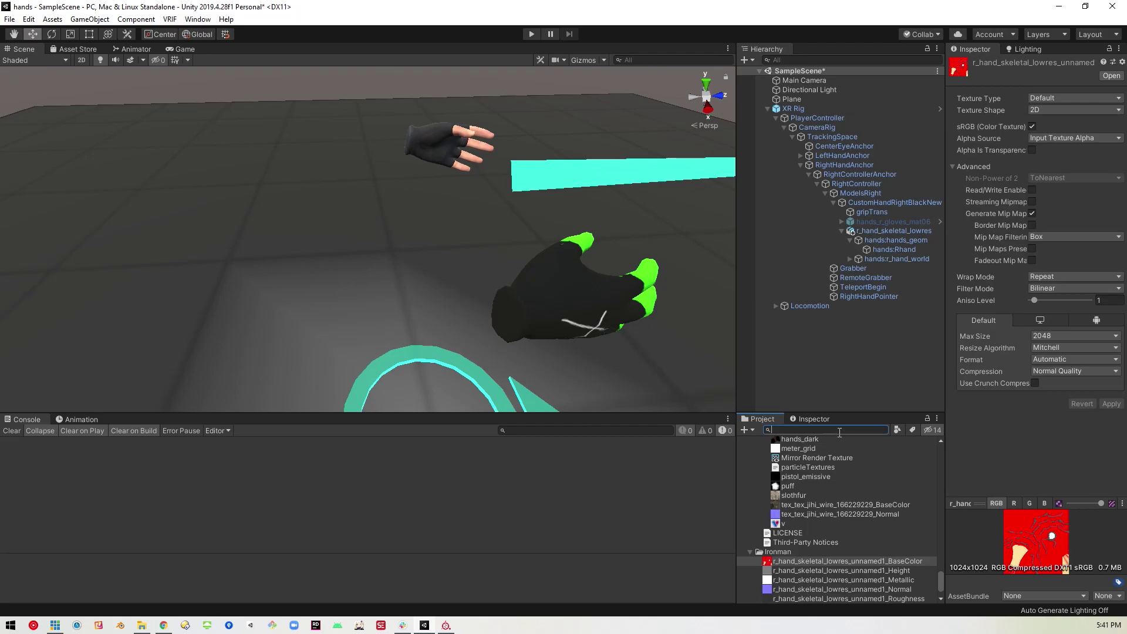
{"action": "type", "text": "hands"}
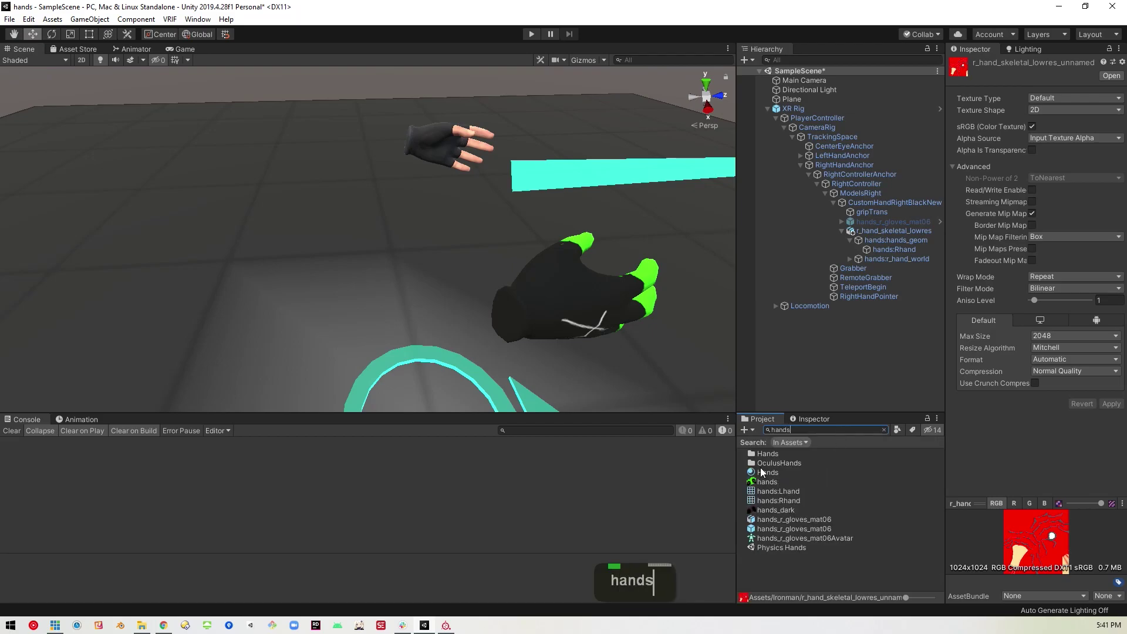
{"action": "left_click", "coordinate": [760, 473]}
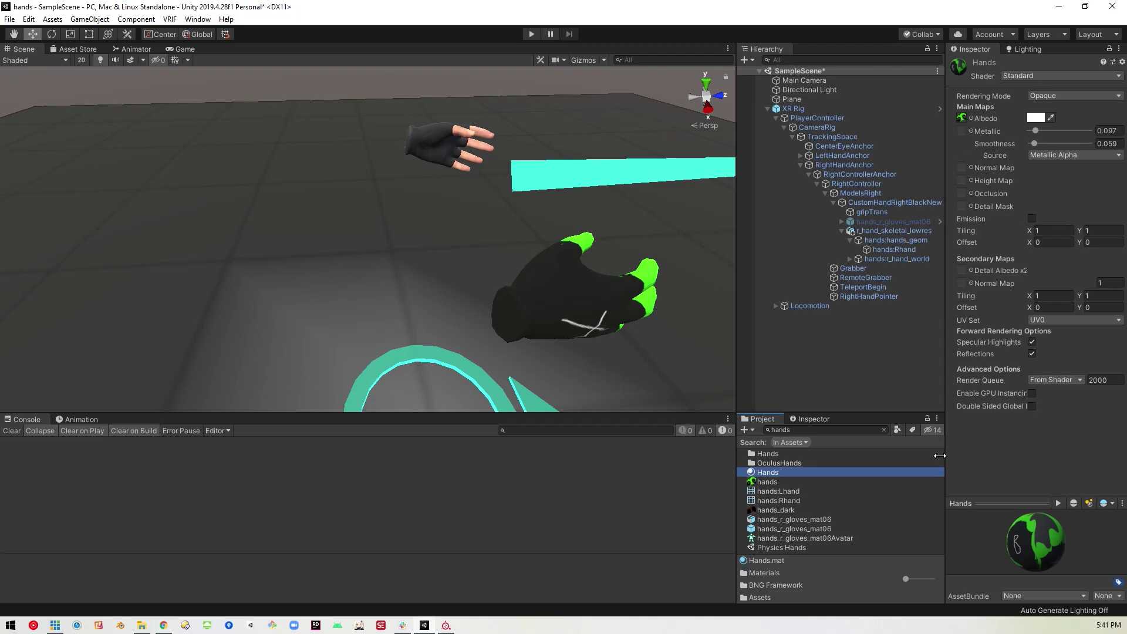
{"action": "left_click", "coordinate": [884, 430]}
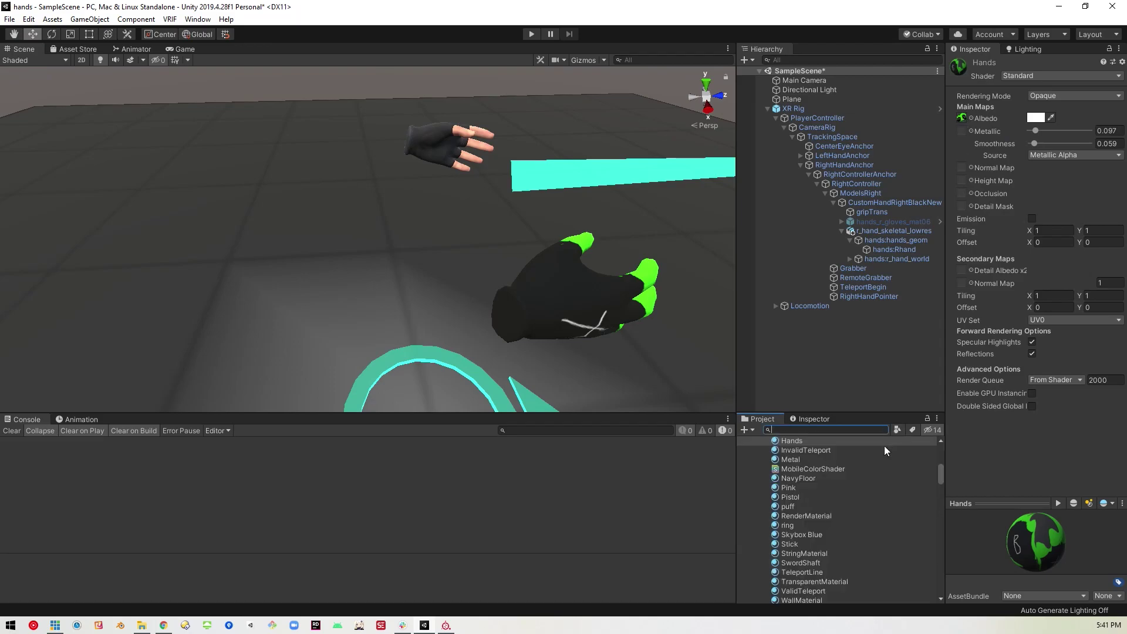
{"action": "scroll", "coordinate": [868, 479], "scroll_direction": "down", "scroll_amount": 10}
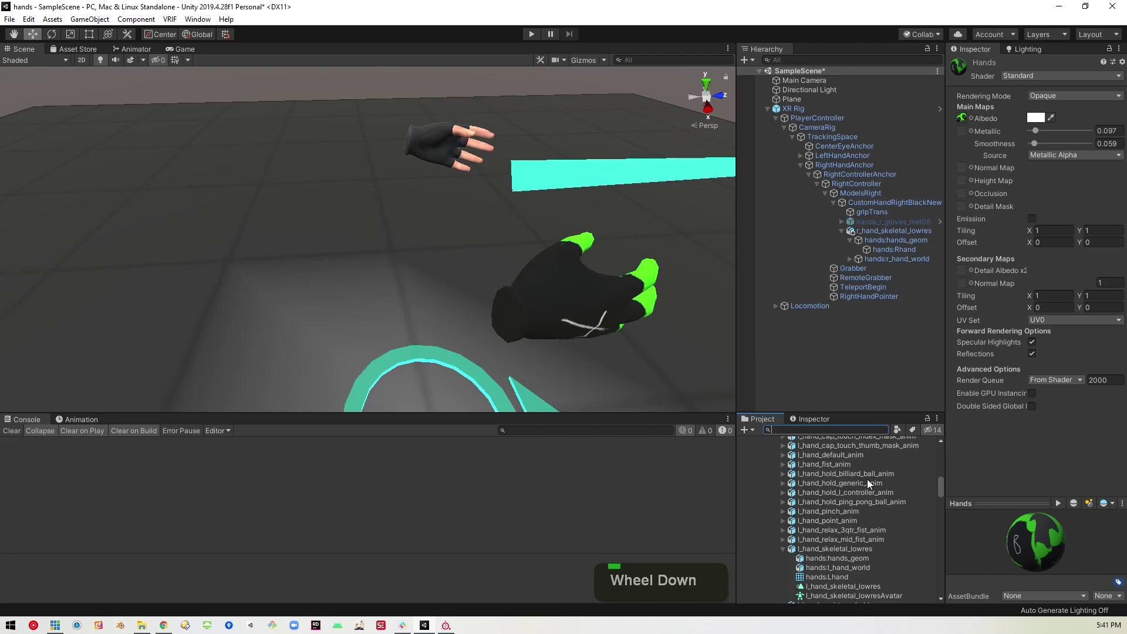
{"action": "scroll", "coordinate": [867, 479], "scroll_direction": "down", "scroll_amount": 5}
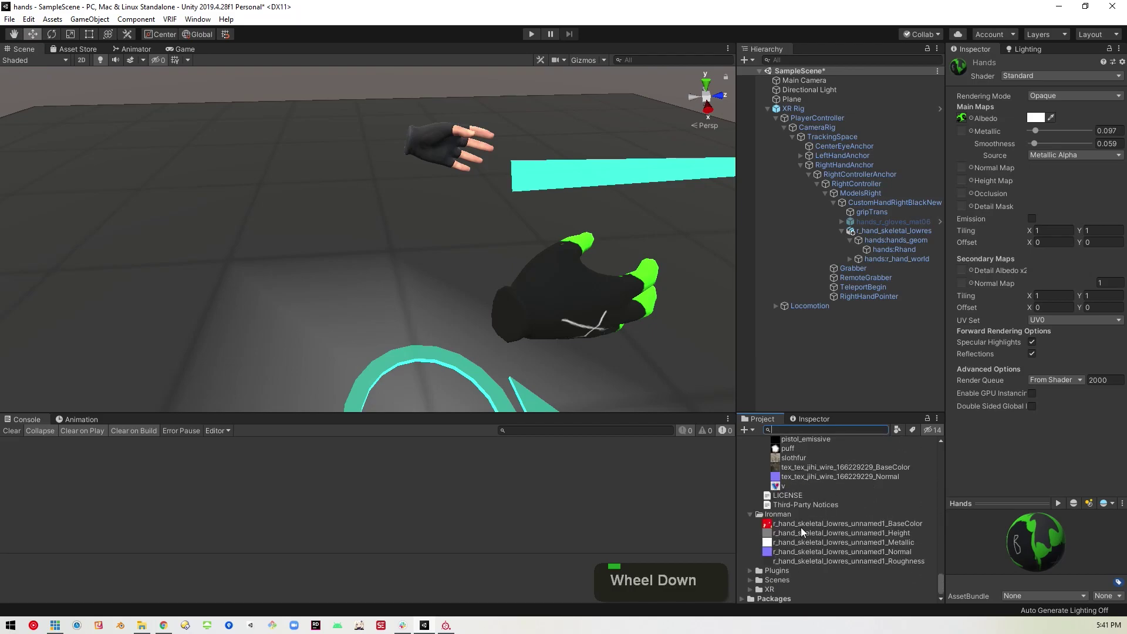
{"action": "scroll", "coordinate": [788, 526], "scroll_direction": "down", "scroll_amount": 2}
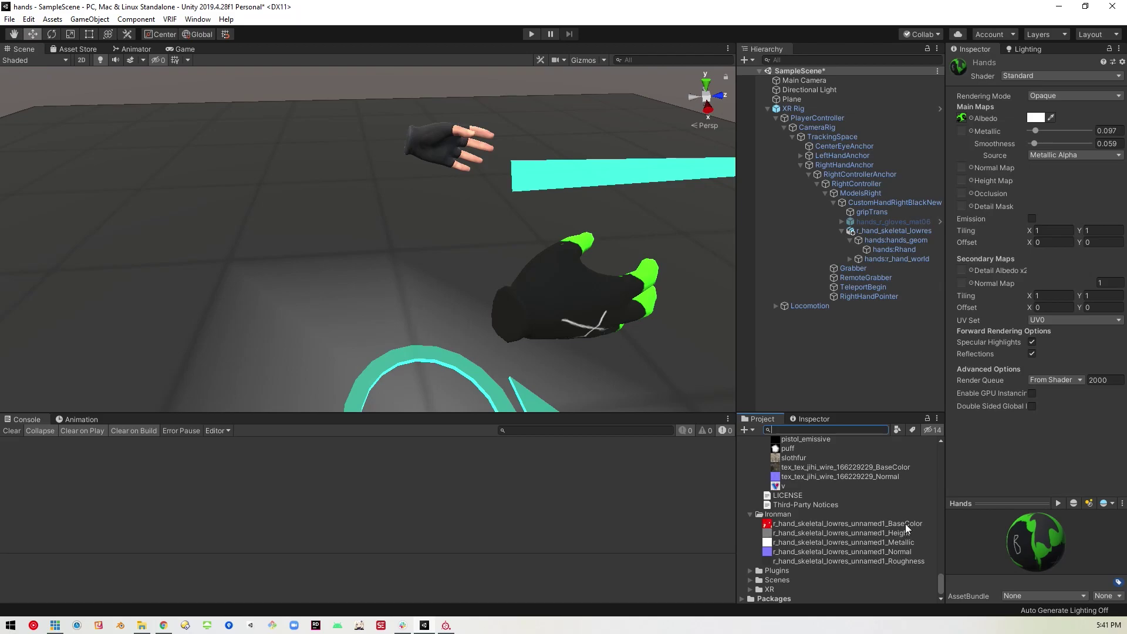
{"action": "left_click_drag", "start_coordinate": [853, 524], "coordinate": [963, 118]}
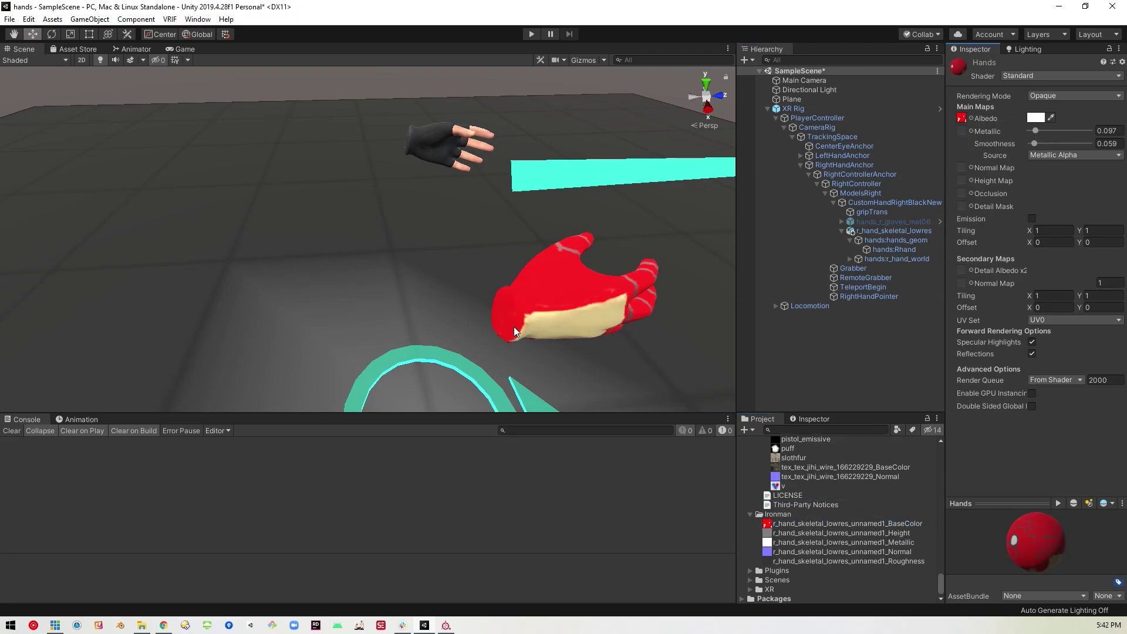
- Examine the base color texture on the right hand's back and fingers in the scene
{"action": "right_click_drag", "start_coordinate": [558, 307], "coordinate": [539, 257]}
{"action": "key", "text": "a"}
{"action": "key", "text": "w"}
{"action": "key", "text": "d"}
{"action": "key", "text": "d"}
{"action": "key", "text": "d"}
{"action": "key", "text": "w"}
{"action": "key", "text": "s"}
{"action": "key", "text": "d"}
{"action": "key", "text": "a"}
{"action": "key", "text": "a"}
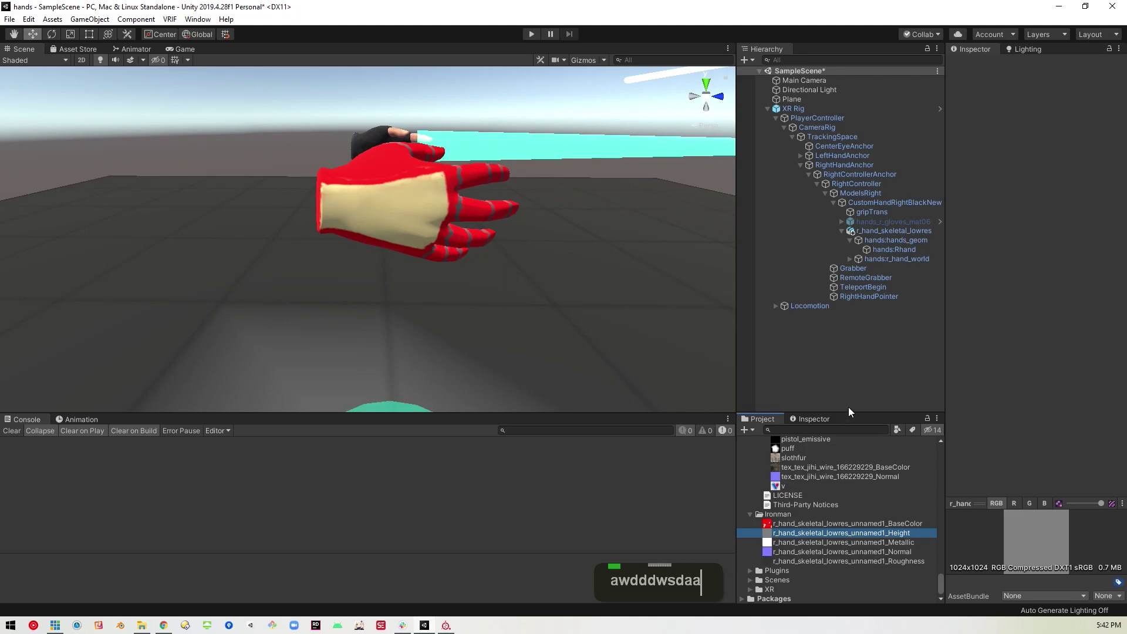
- Find the Hands material again and assign the Ironman Height texture to its Height Map
{"action": "left_click", "coordinate": [819, 429]}
{"action": "type", "text": "hand"}
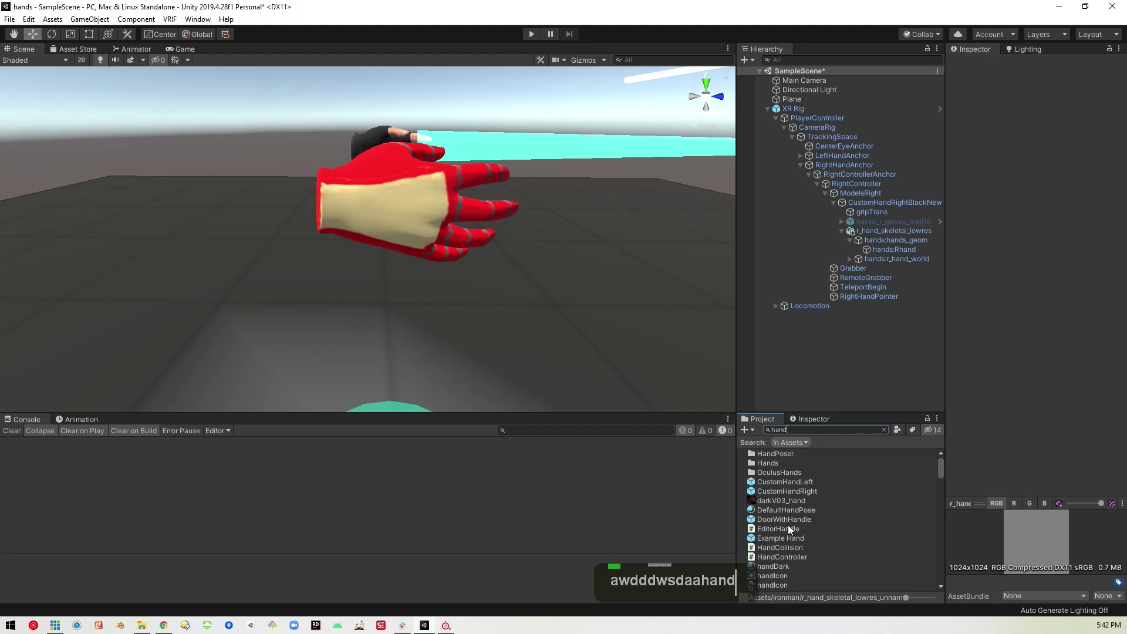
{"action": "scroll", "coordinate": [897, 534], "scroll_direction": "down", "scroll_amount": 5}
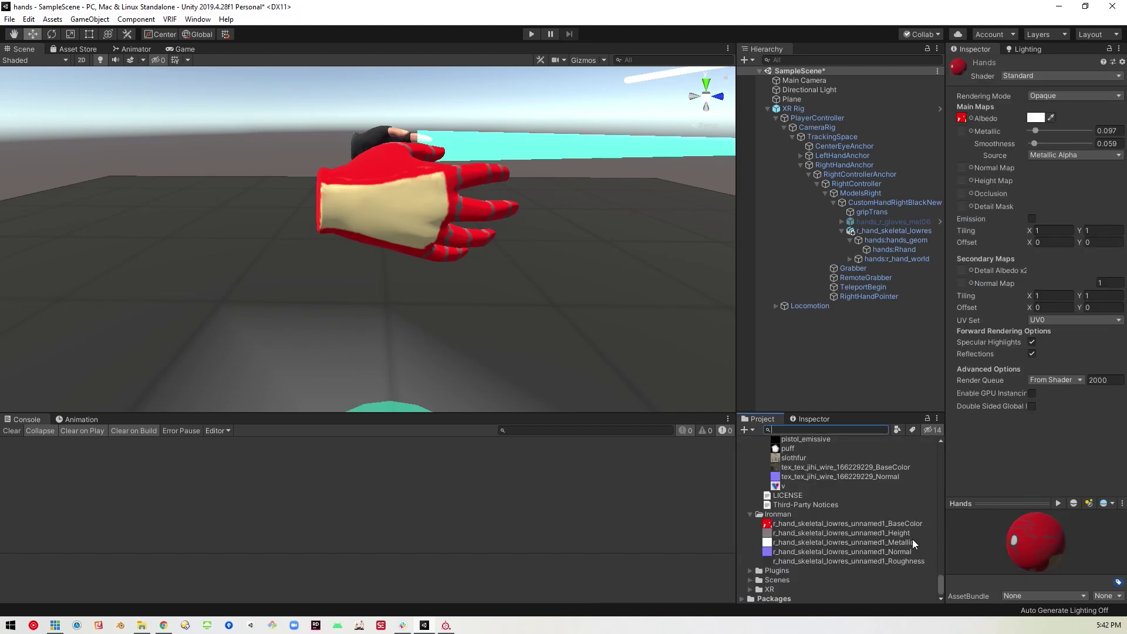
{"action": "left_click_drag", "start_coordinate": [903, 534], "coordinate": [960, 178]}
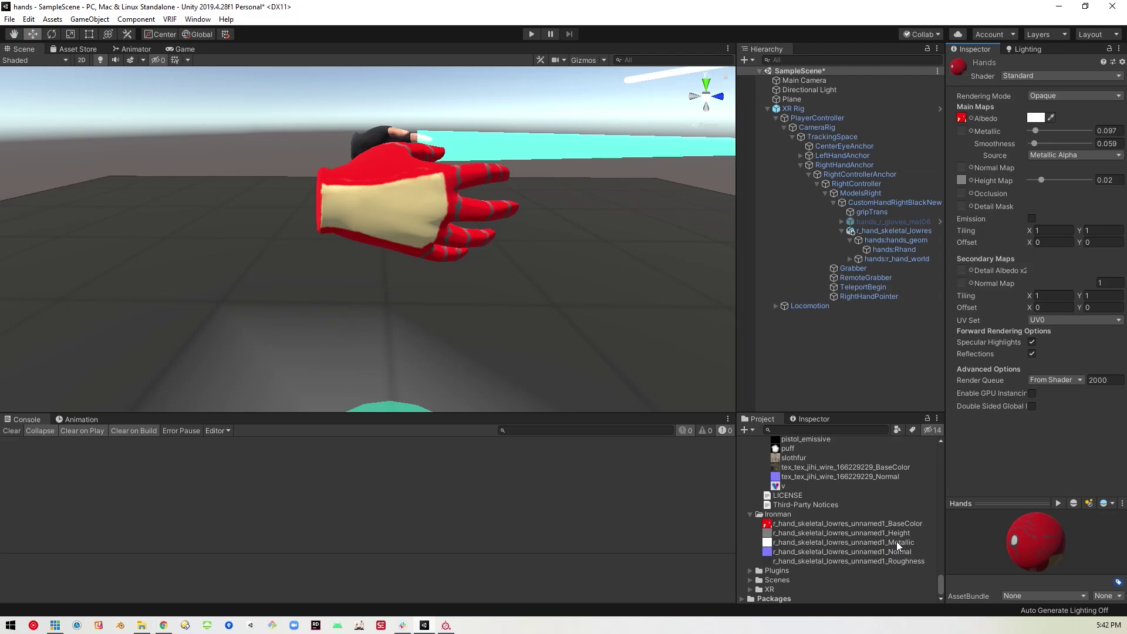
- Assign the Ironman Metallic texture to the Hands material's Metallic map and set Smoothness to 0.69
{"action": "left_click_drag", "start_coordinate": [897, 541], "coordinate": [997, 335]}
{"action": "left_click_drag", "start_coordinate": [963, 129], "coordinate": [963, 129]}
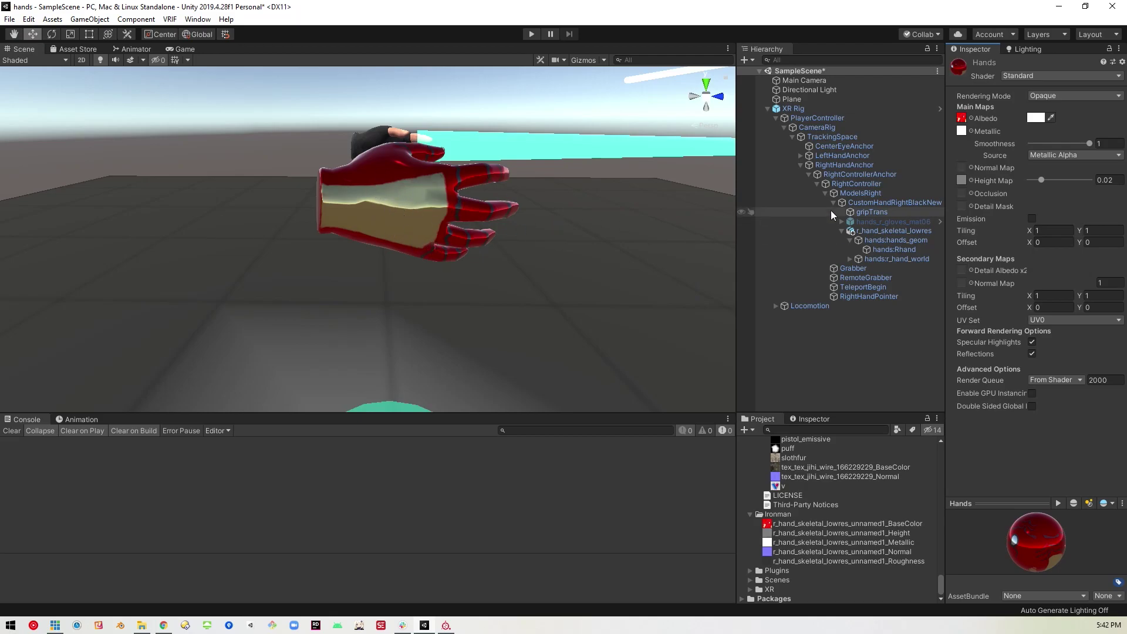
{"action": "left_click_drag", "start_coordinate": [1089, 142], "coordinate": [1069, 163]}
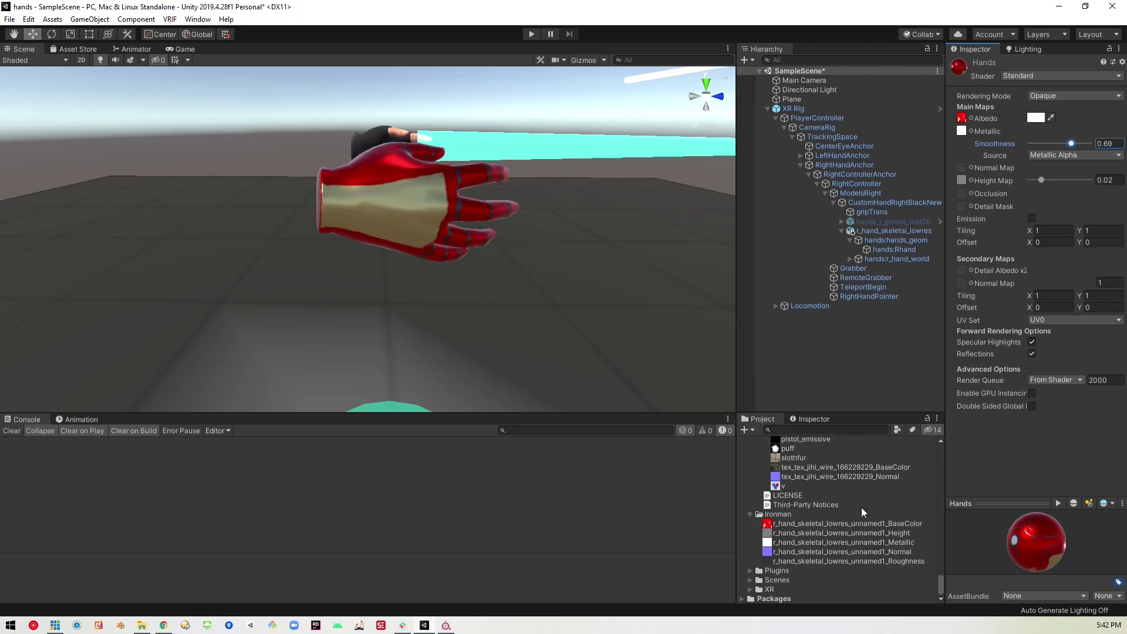
- Assign the Ironman Normal texture to the Hands material's main Normal Map and have it marked as a normal map
{"action": "left_click_drag", "start_coordinate": [816, 557], "coordinate": [1021, 270]}
{"action": "left_click_drag", "start_coordinate": [964, 167], "coordinate": [964, 168]}
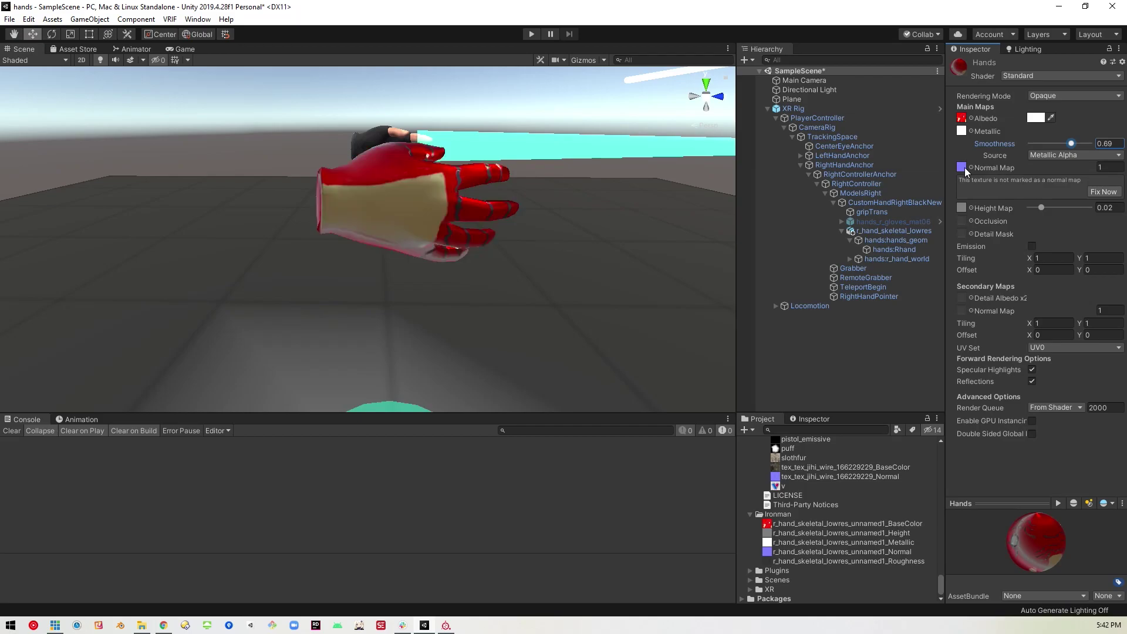
{"action": "left_click", "coordinate": [1103, 194]}
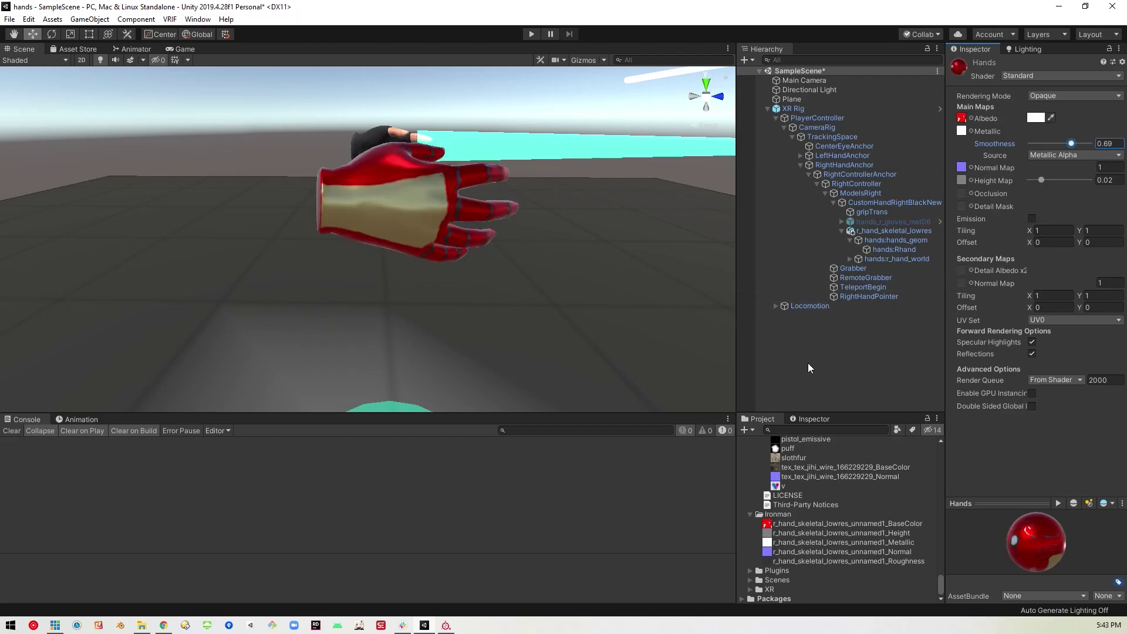
{"action": "left_click_drag", "start_coordinate": [906, 561], "coordinate": [964, 207]}
- Examine the fully textured right hand from different sides and compare it with the left glove
{"action": "key", "text": "a"}
{"action": "key", "text": "a"}
{"action": "key", "text": "a"}
{"action": "key", "text": "a"}
{"action": "right_click_drag", "start_coordinate": [635, 253], "coordinate": [826, 238]}
{"action": "key", "text": "w"}
{"action": "key", "text": "d"}
{"action": "key", "text": "s"}
{"action": "key", "text": "d"}
{"action": "key", "text": "s"}
{"action": "key", "text": "w"}
{"action": "key", "text": "d"}
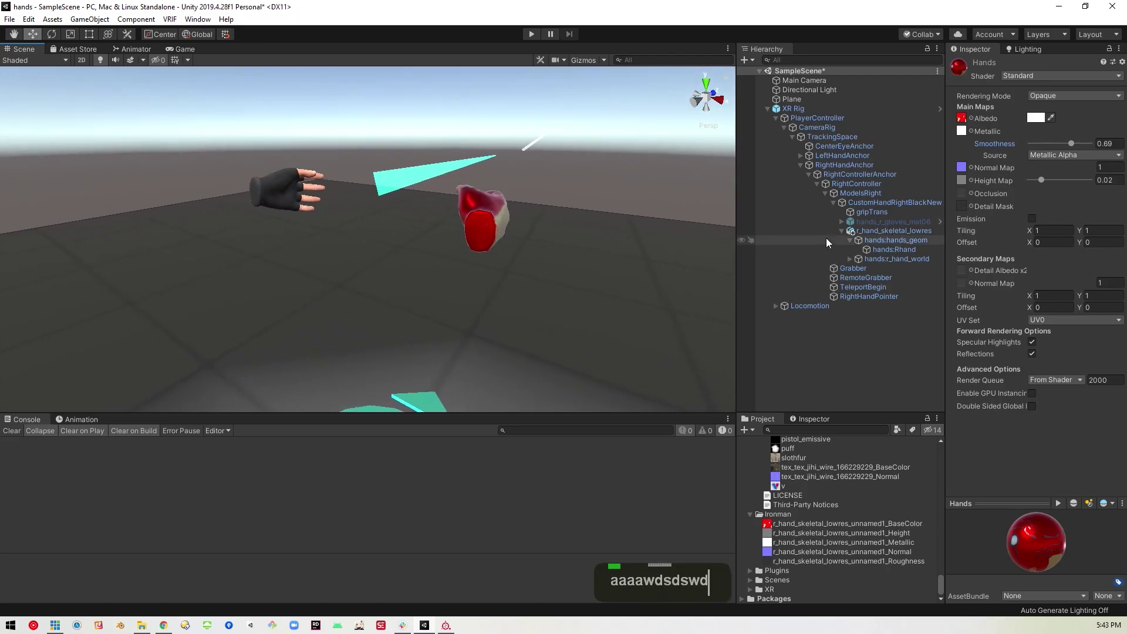
- Collapse the RightHandAnchor branch and select the left glove hands_r_gloves_mat06 under CustomHandLeftBlackNew in the LeftHandAnchor branch
{"action": "left_click", "coordinate": [800, 165]}
{"action": "left_click", "coordinate": [800, 156]}
{"action": "left_click", "coordinate": [809, 165]}
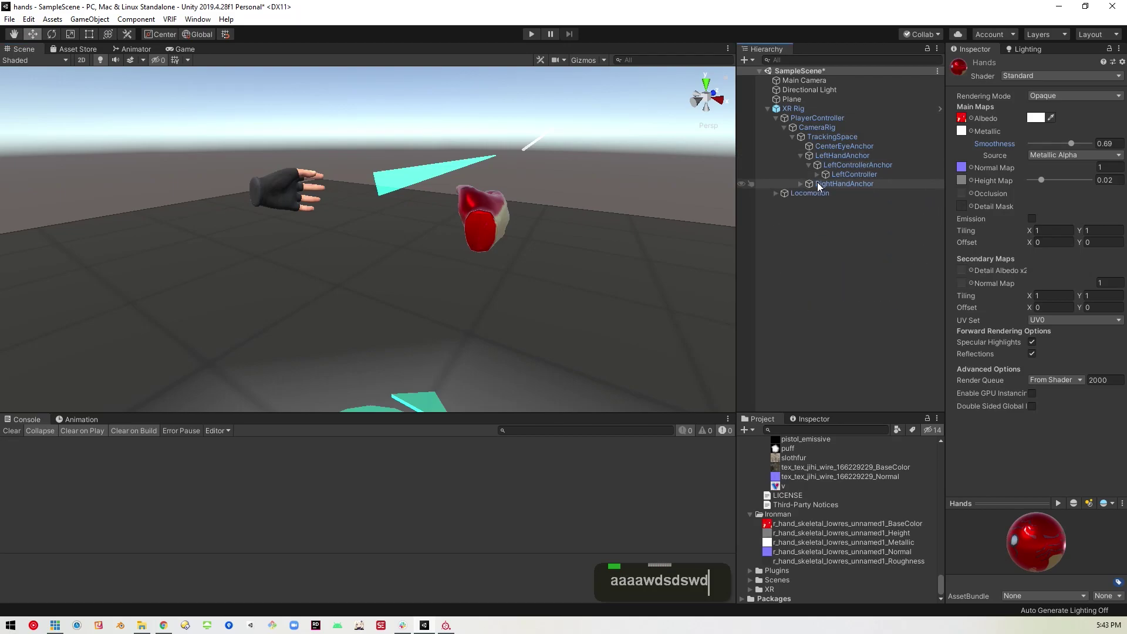
{"action": "left_click", "coordinate": [817, 175]}
{"action": "left_click", "coordinate": [826, 184]}
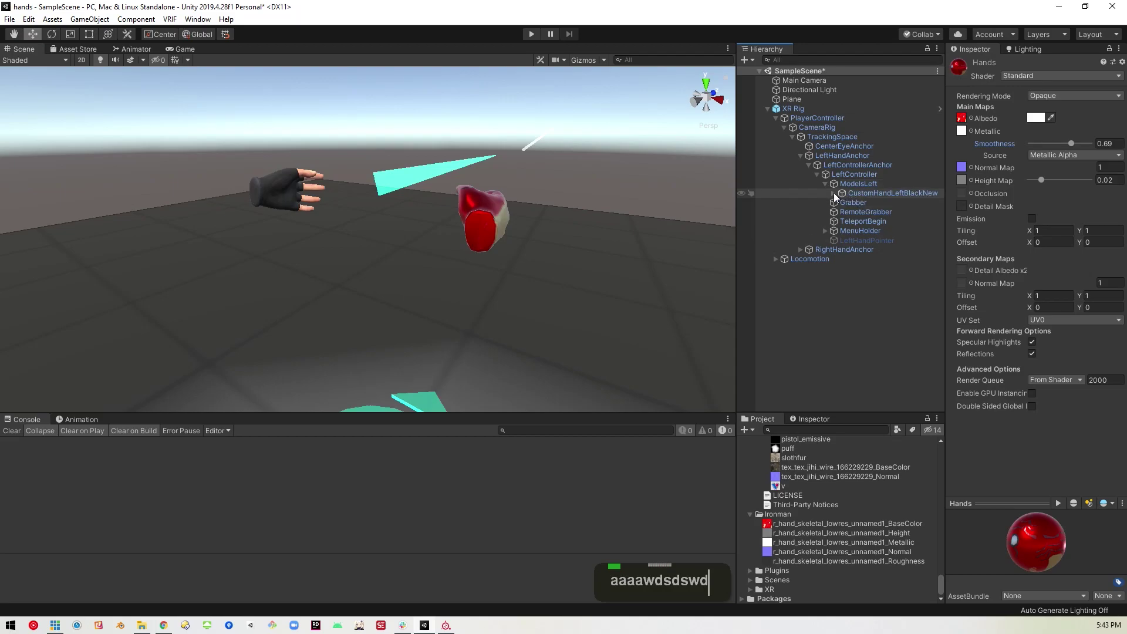
{"action": "left_click", "coordinate": [834, 193]}
{"action": "left_click", "coordinate": [886, 212]}
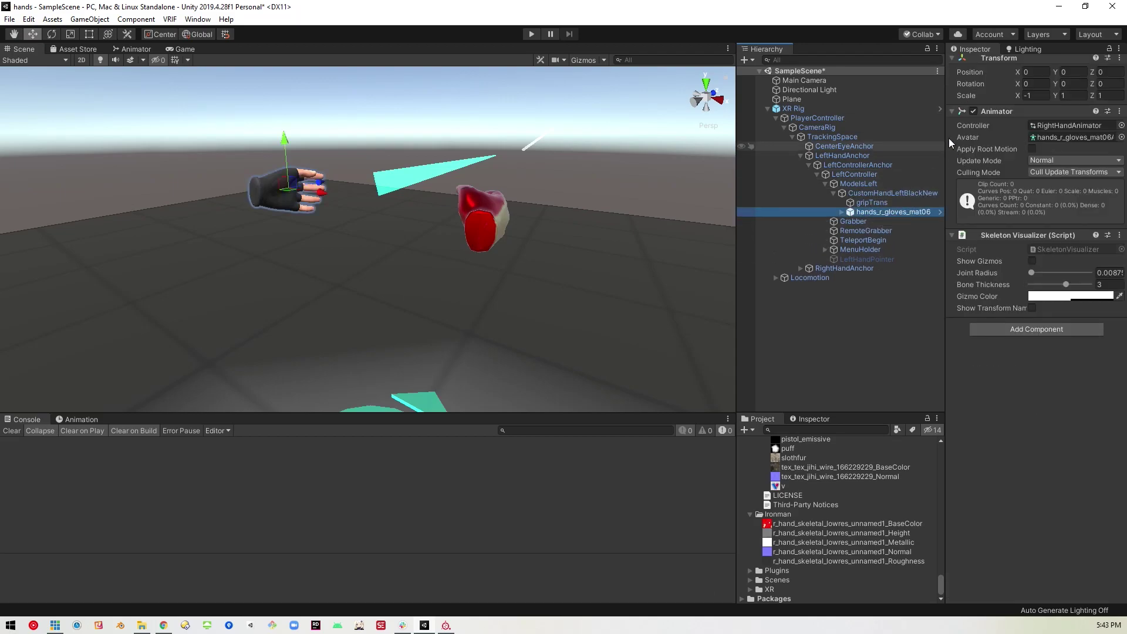
{"action": "double_click", "coordinate": [974, 112]}
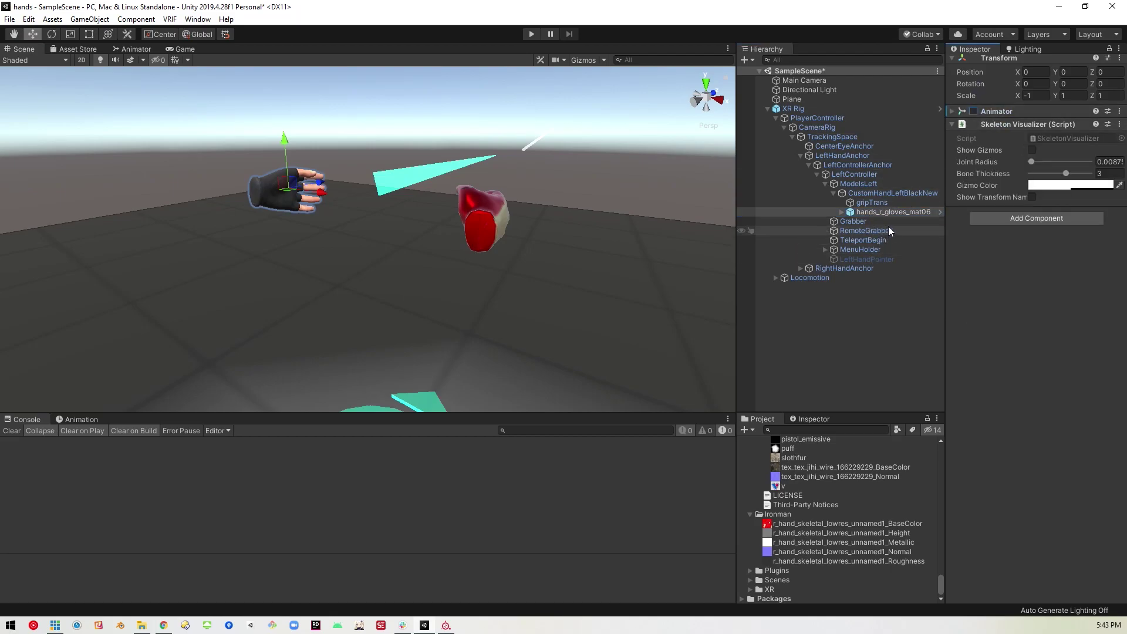
{"action": "left_click", "coordinate": [977, 111]}
{"action": "left_click", "coordinate": [886, 202]}
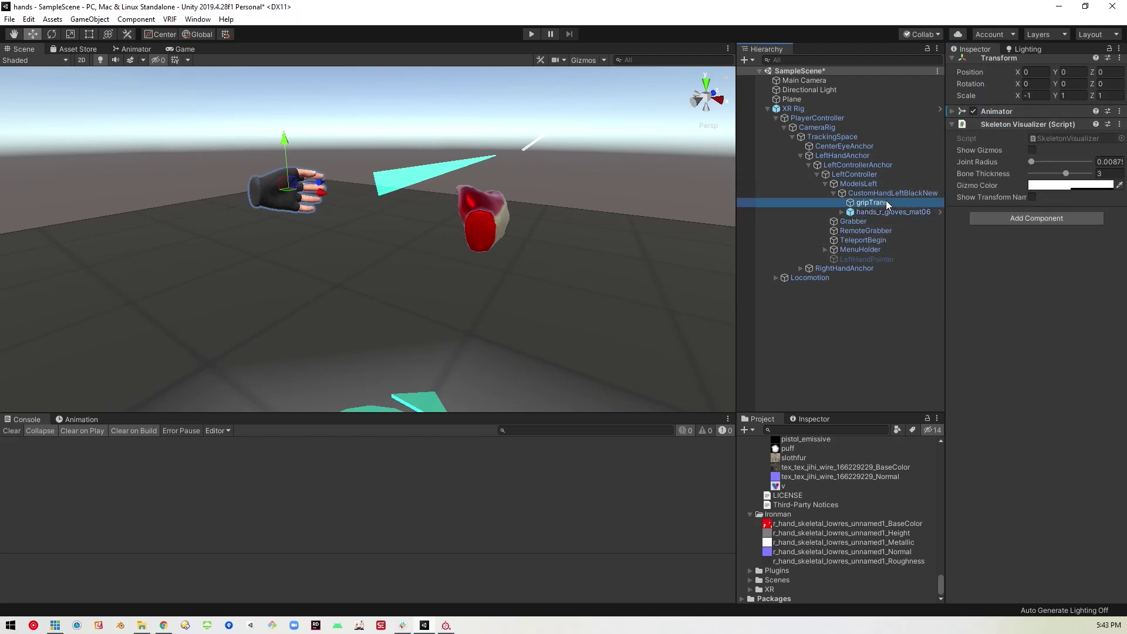
- Deactivate the left glove object hands_r_gloves_mat06
{"action": "left_click", "coordinate": [885, 211]}
{"action": "left_click", "coordinate": [978, 72]}
{"action": "left_click", "coordinate": [976, 66]}
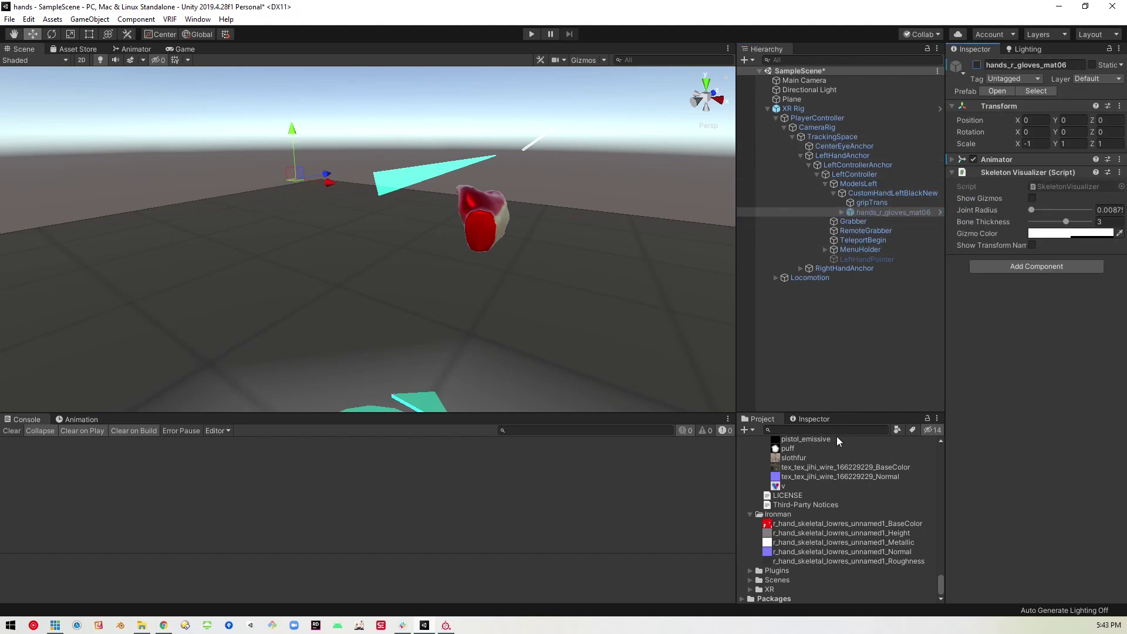
- Search the project for "skel" and add the l_hand_skeletal_lowres model under CustomHandLeftBlackNew, just below the deactivated glove
{"action": "type", "text": "skel"}
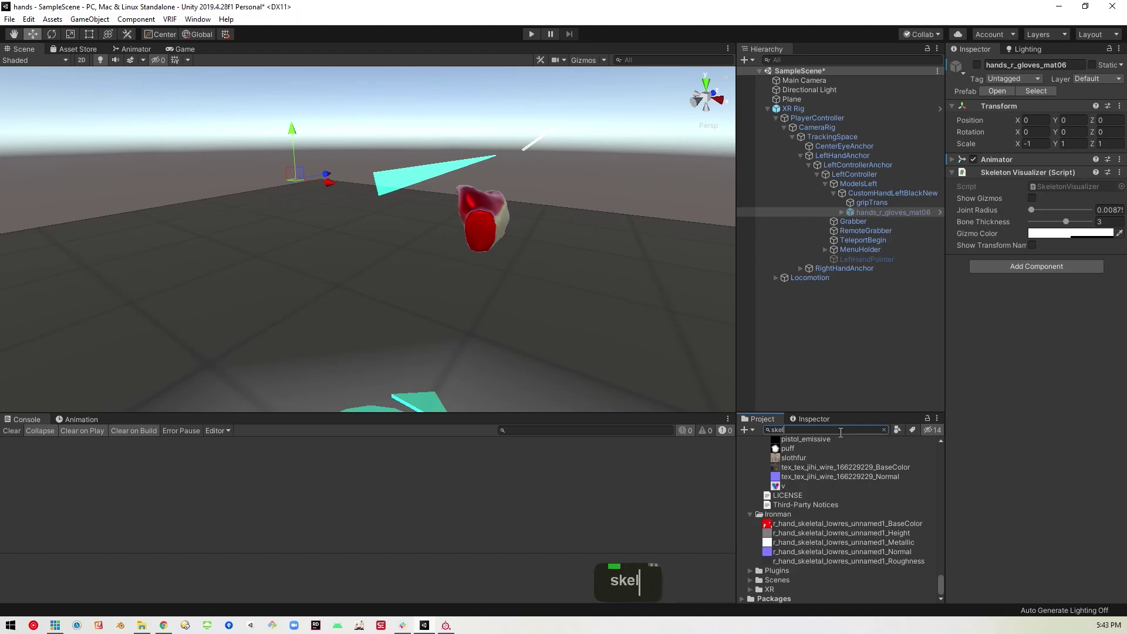
{"action": "scroll", "coordinate": [815, 483], "scroll_direction": "up", "scroll_amount": 1}
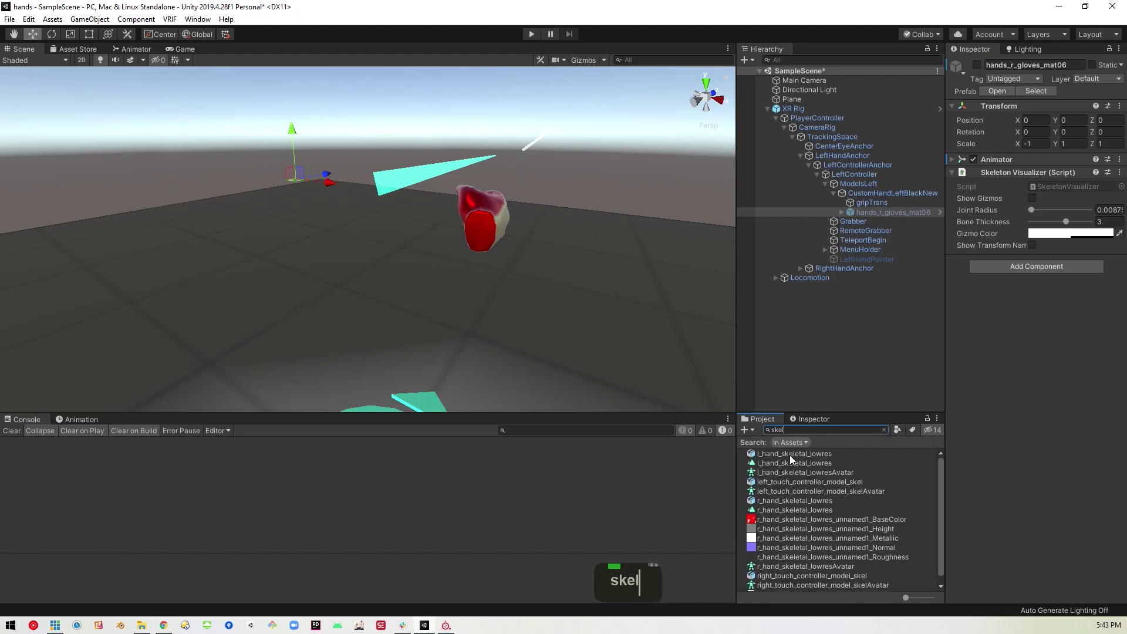
{"action": "left_click_drag", "start_coordinate": [836, 455], "coordinate": [886, 274]}
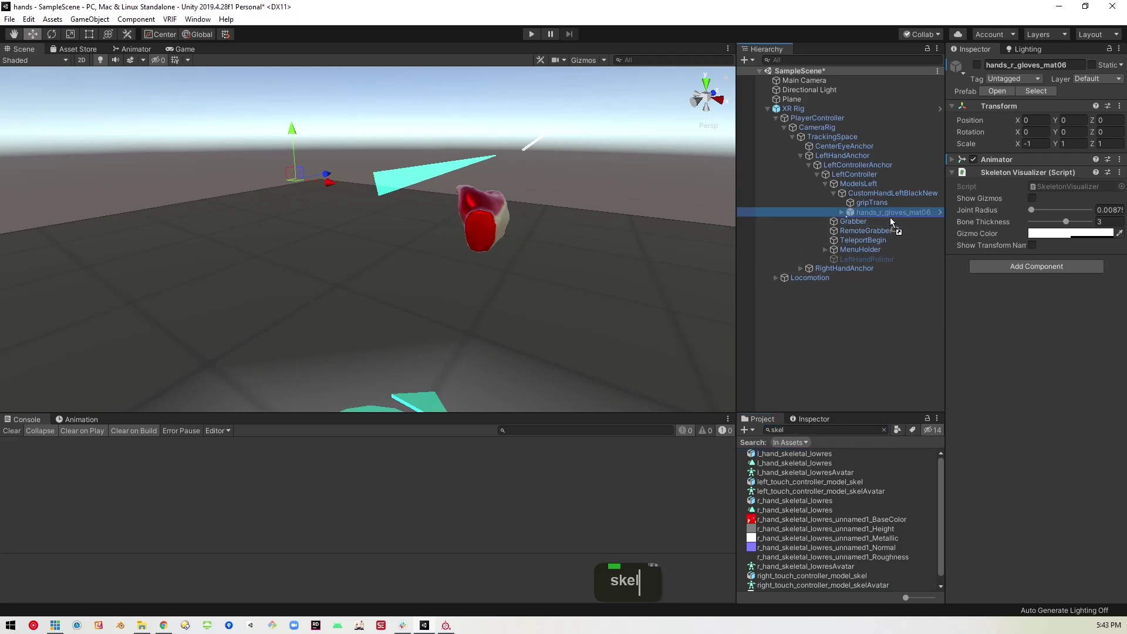
{"action": "left_click_drag", "start_coordinate": [891, 217], "coordinate": [890, 217]}
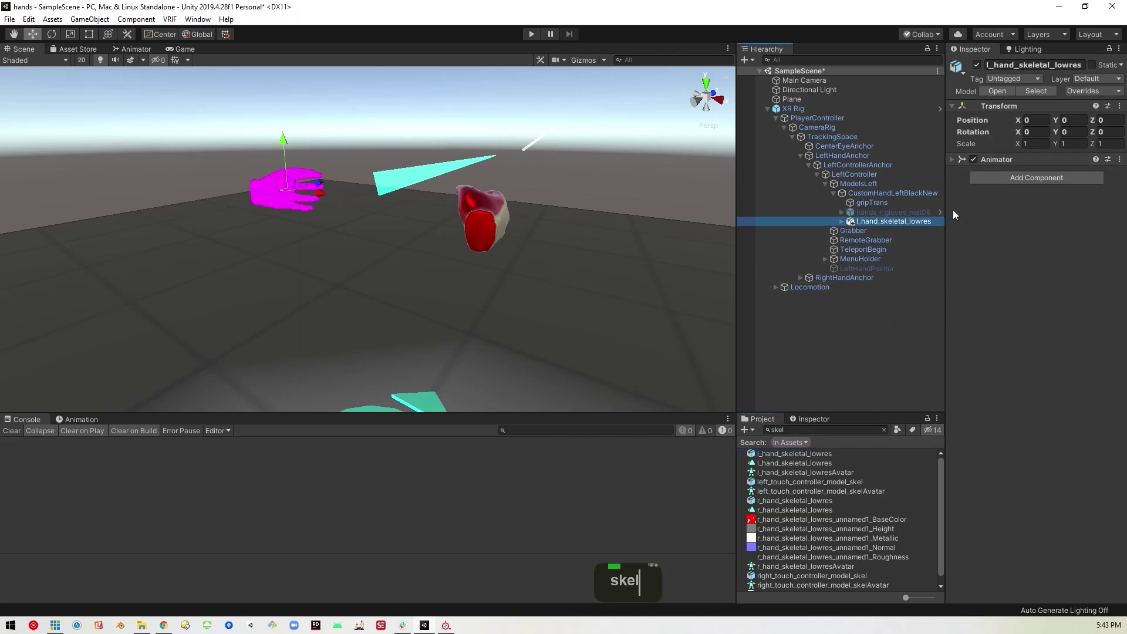
- Assign the Hands material to Element 0 of the hands:Lhand mesh inside l_hand_skeletal_lowres
{"action": "left_click", "coordinate": [841, 221]}
{"action": "left_click", "coordinate": [850, 231]}
{"action": "left_click", "coordinate": [883, 241]}
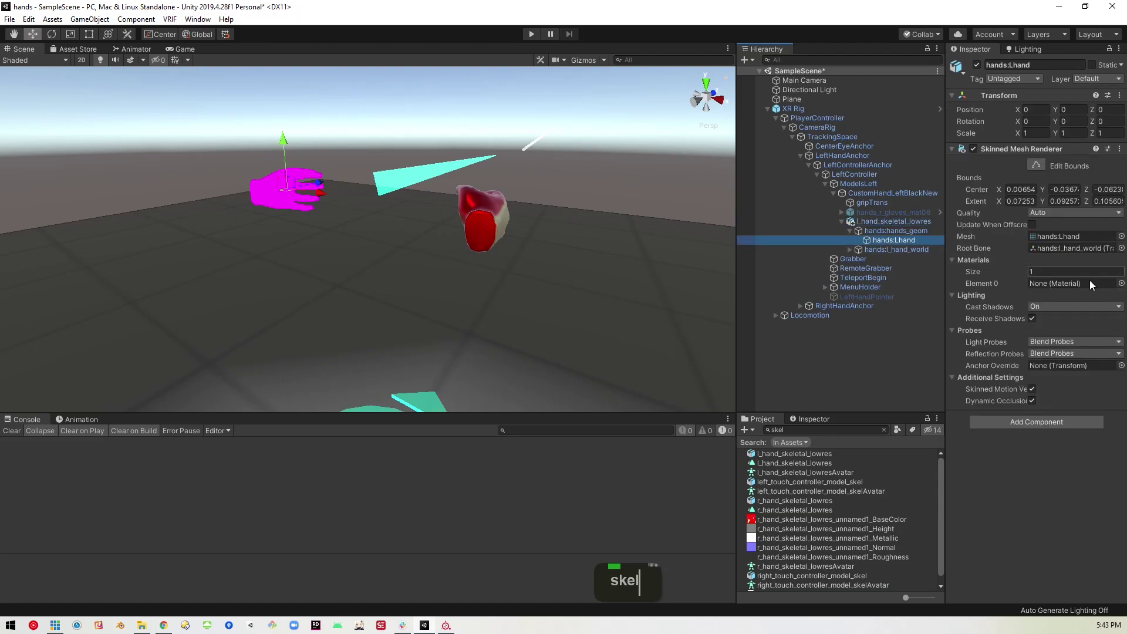
{"action": "left_click", "coordinate": [1121, 287]}
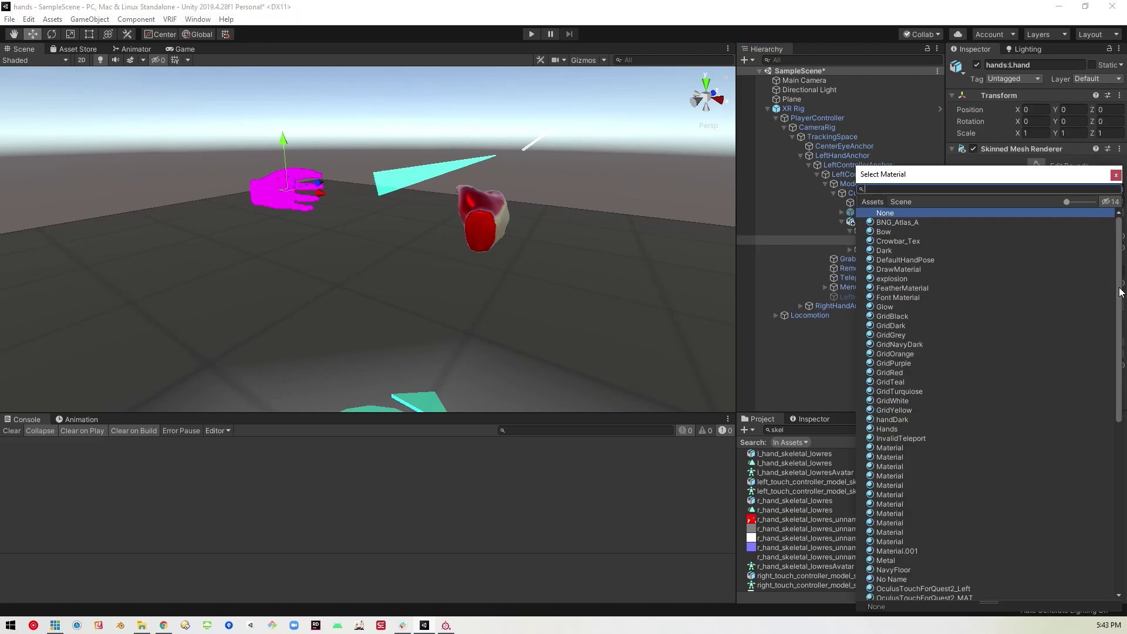
{"action": "type", "text": "hands"}
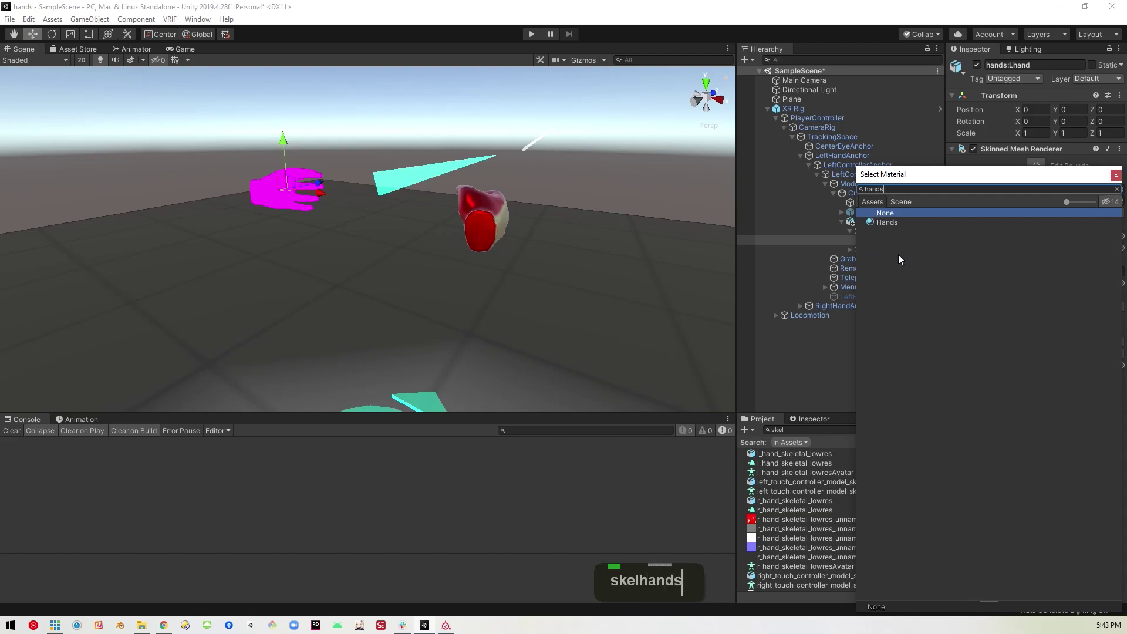
{"action": "double_click", "coordinate": [885, 222]}
- Examine both textured skeletal hands side by side in the scene from the palm side
{"action": "right_click_drag", "start_coordinate": [334, 297], "coordinate": [480, 289]}
{"action": "key", "text": "w"}
{"action": "key", "text": "a"}
{"action": "key", "text": "a"}
{"action": "key", "text": "d"}
{"action": "key", "text": "s"}
{"action": "key", "text": "w"}
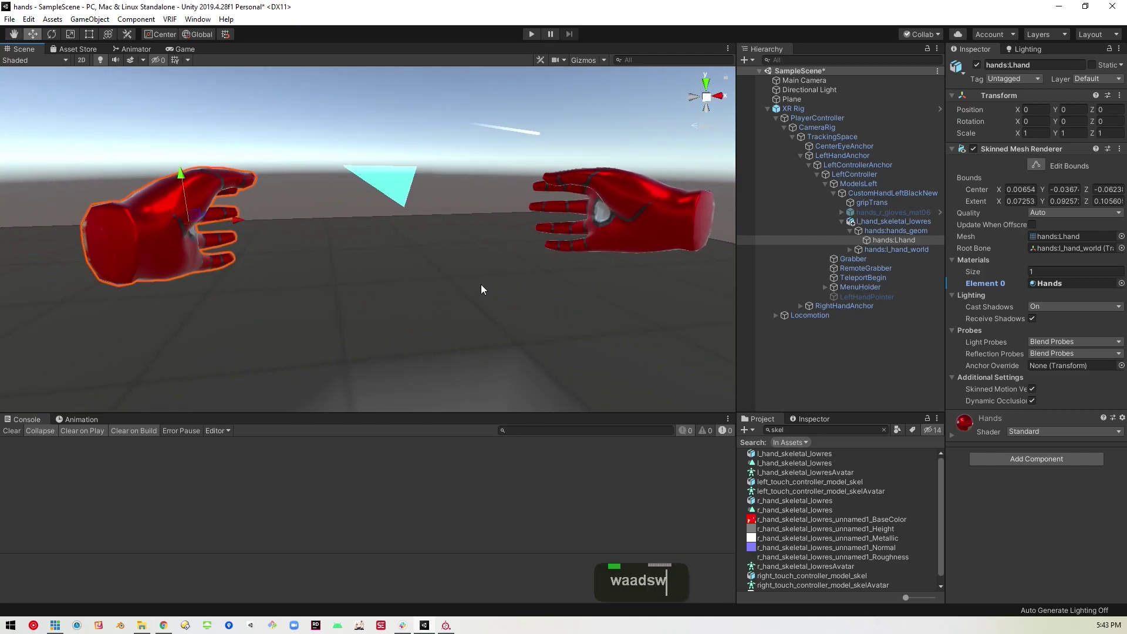
- Assign the LeftHandAnimator controller to the Animator component of l_hand_skeletal_lowres
{"action": "left_click", "coordinate": [908, 224]}
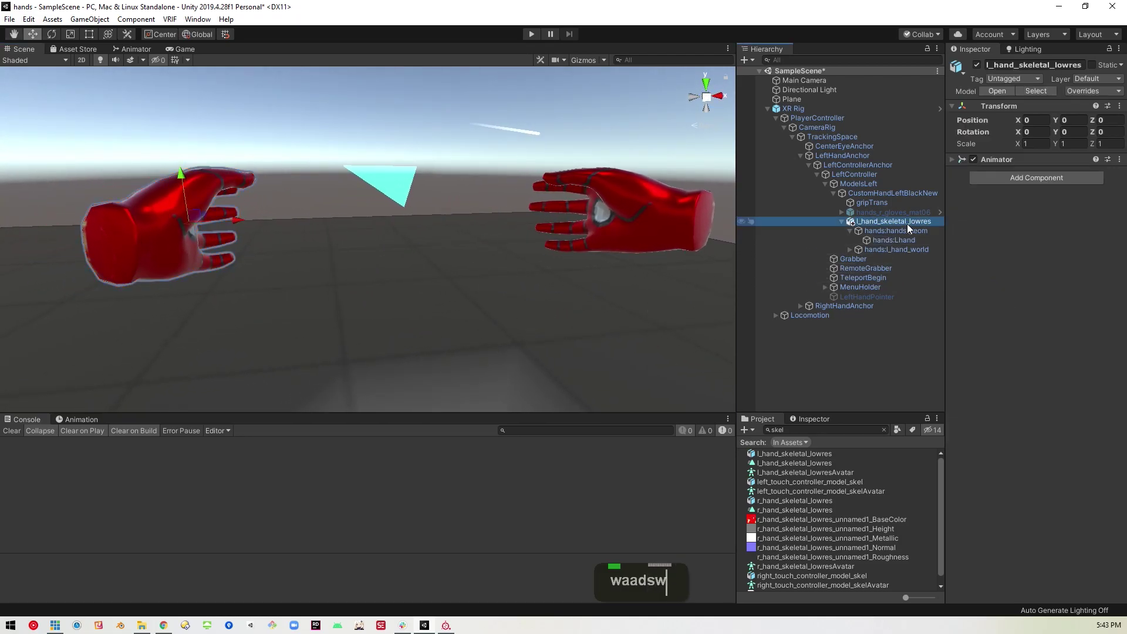
{"action": "left_click", "coordinate": [889, 230]}
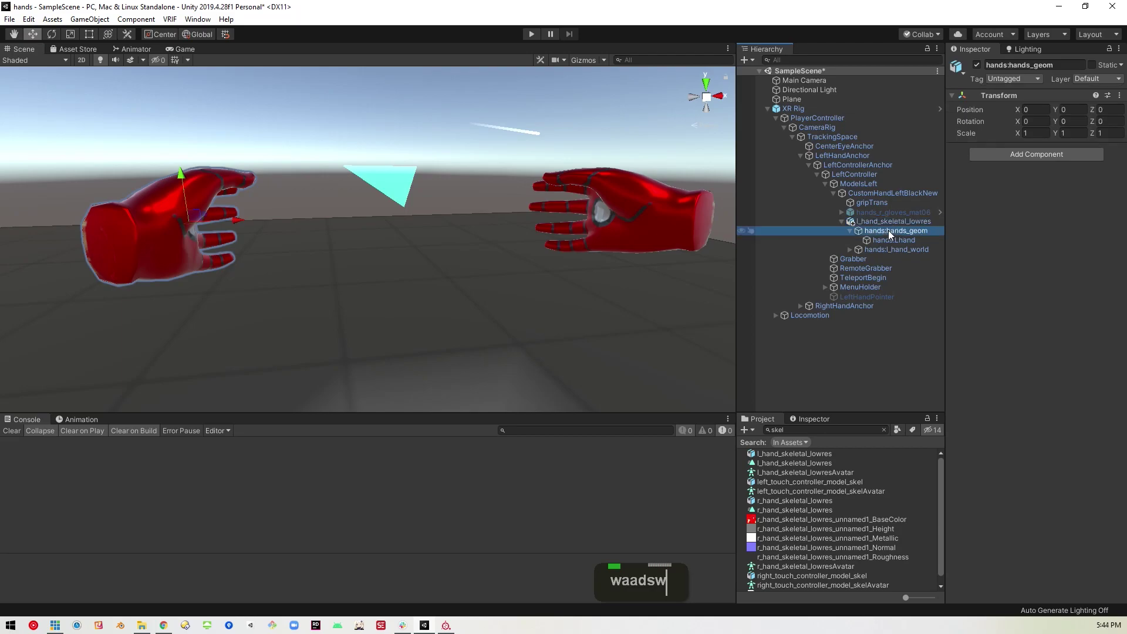
{"action": "left_click", "coordinate": [898, 221]}
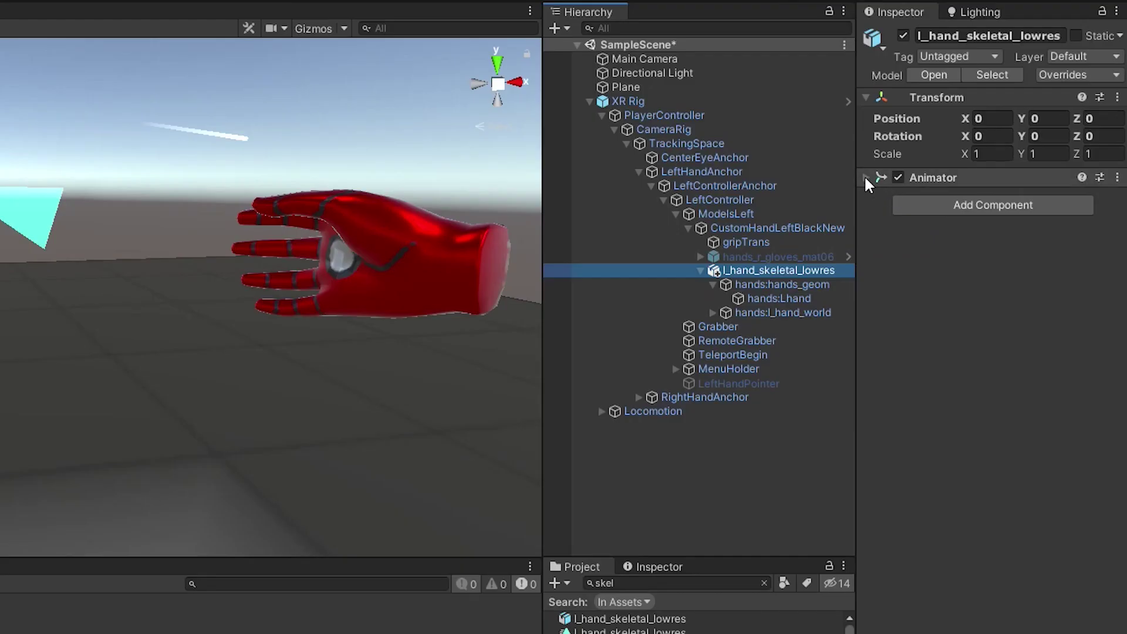
{"action": "left_click", "coordinate": [865, 178]}
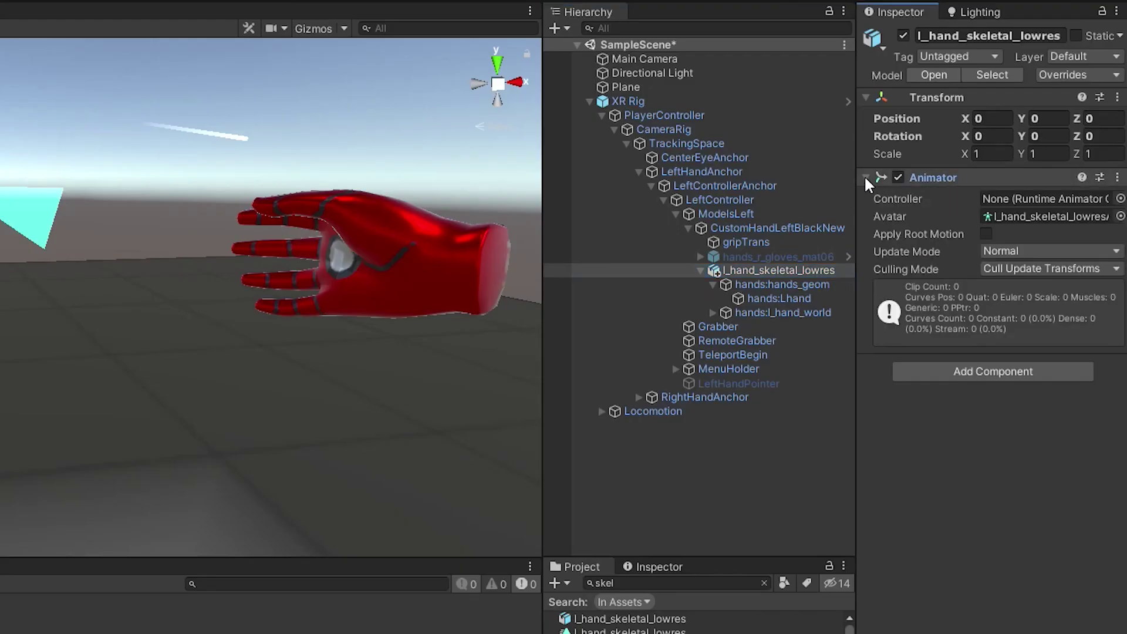
{"action": "left_click", "coordinate": [1121, 196]}
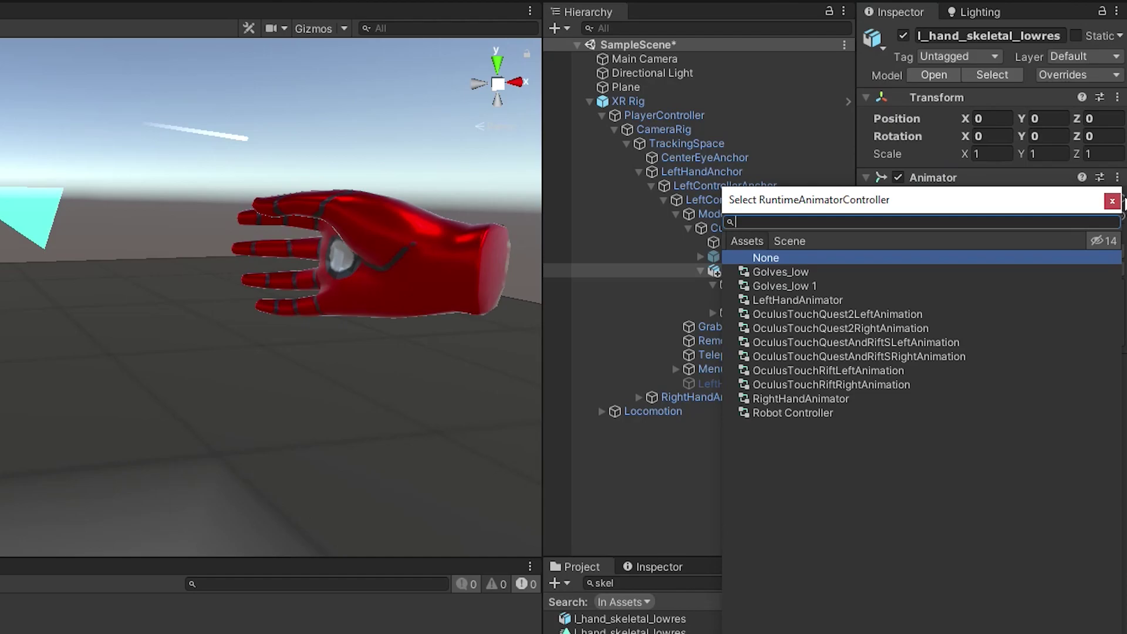
{"action": "type", "text": "lef"}
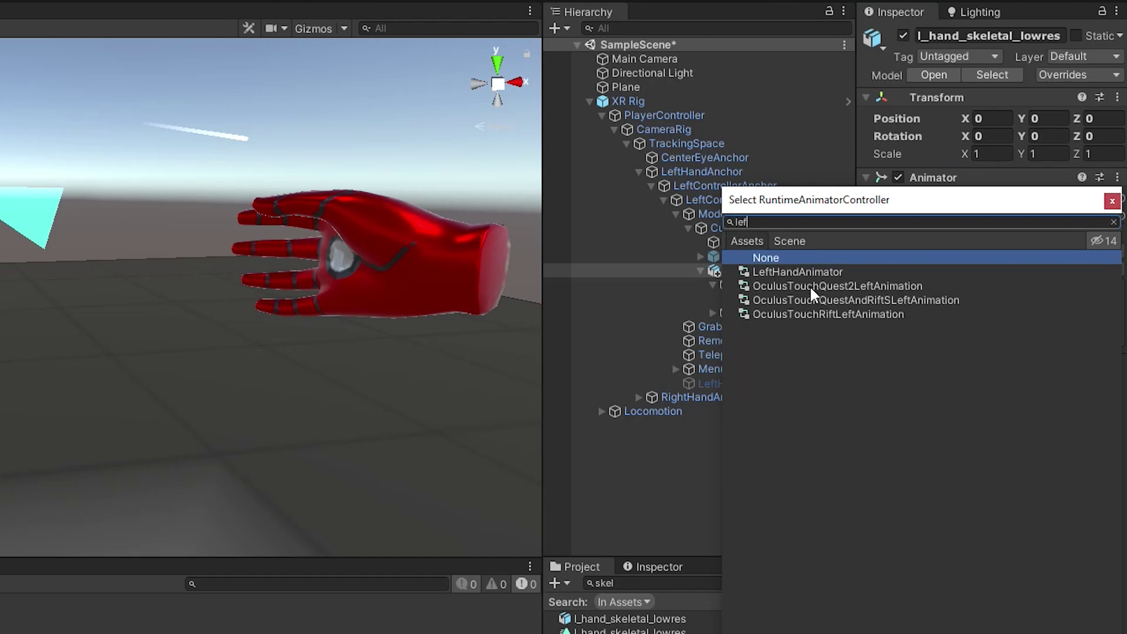
{"action": "double_click", "coordinate": [783, 271]}
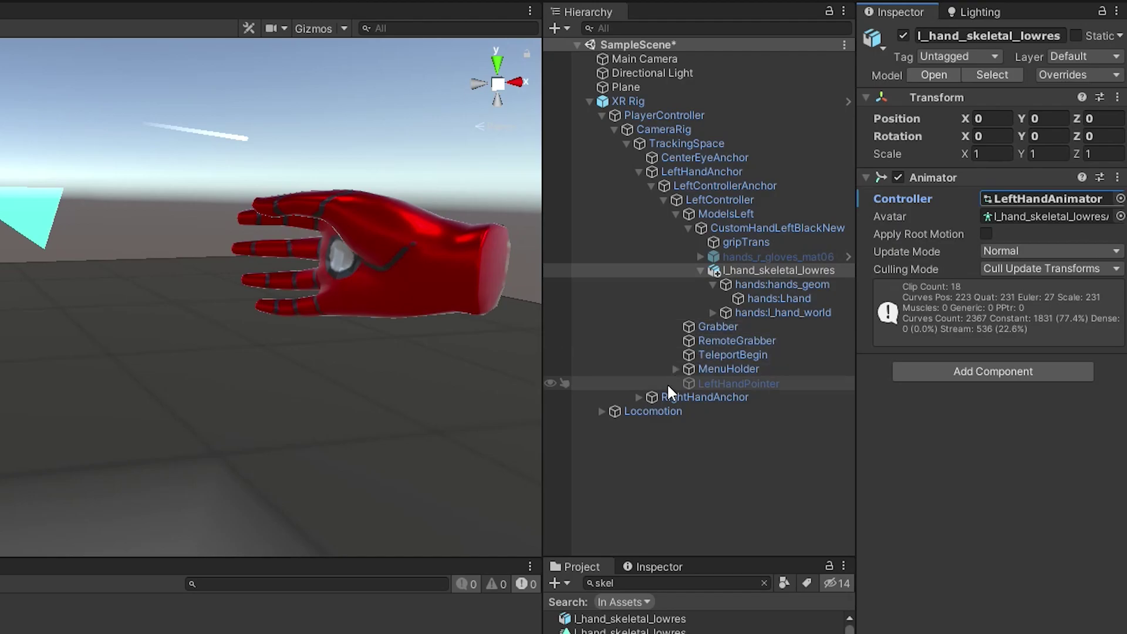
- Assign the RightHandAnimator controller to the Animator of r_hand_skeletal_lowres under RightHandAnchor, and run the scene in play mode
{"action": "left_click", "coordinate": [639, 398]}
{"action": "scroll", "coordinate": [669, 460], "scroll_direction": "down", "scroll_amount": 2}
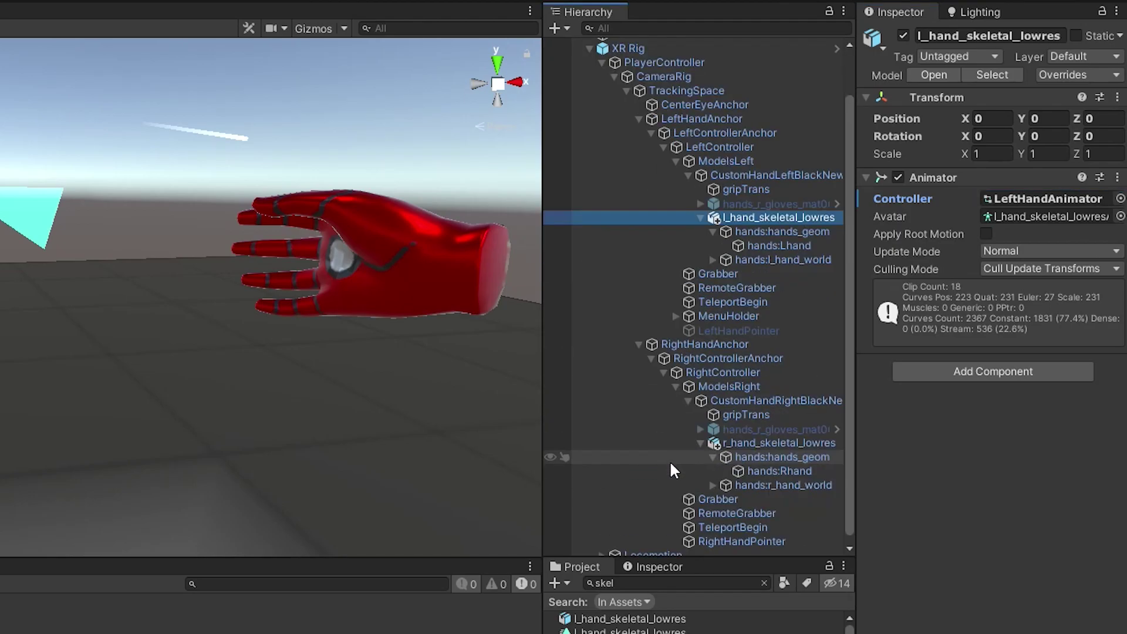
{"action": "left_click", "coordinate": [769, 443]}
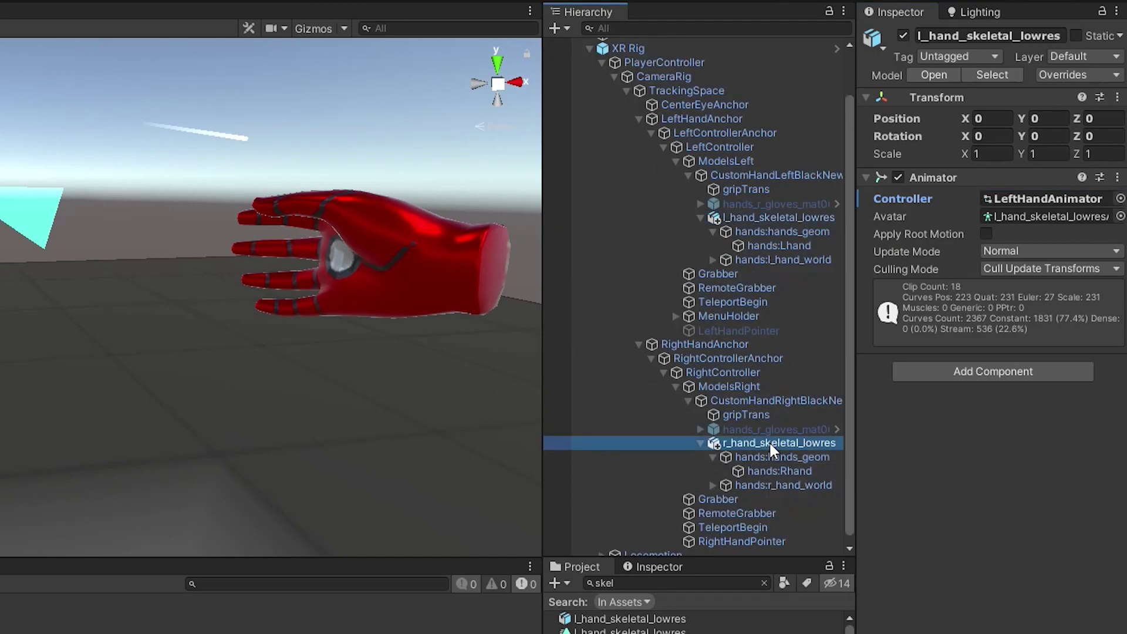
{"action": "left_click", "coordinate": [1119, 199]}
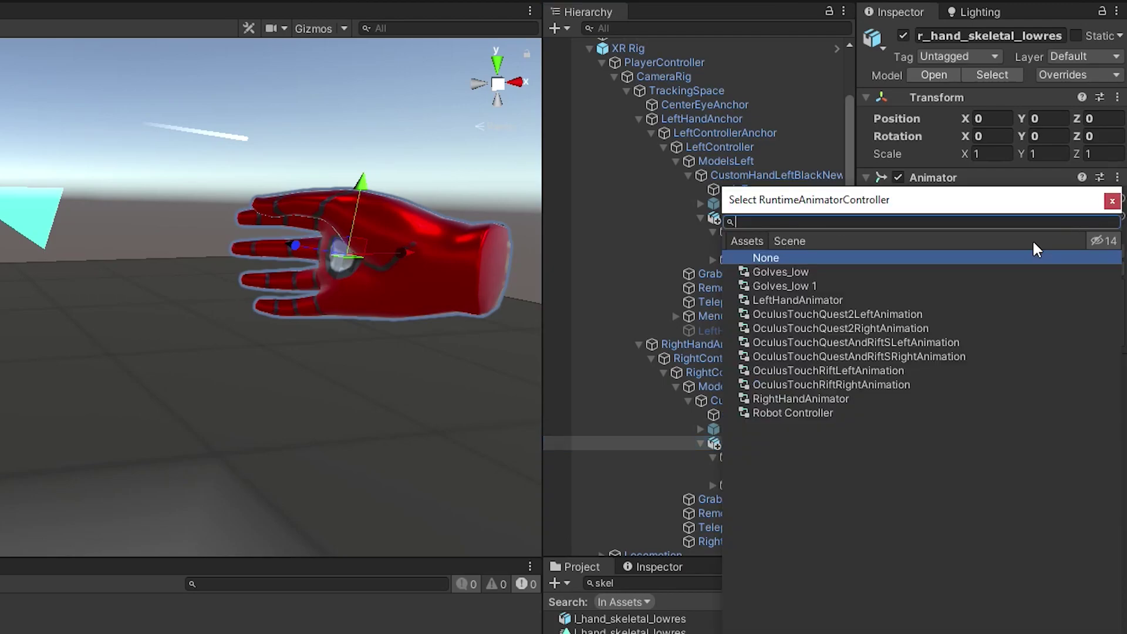
{"action": "double_click", "coordinate": [832, 397]}
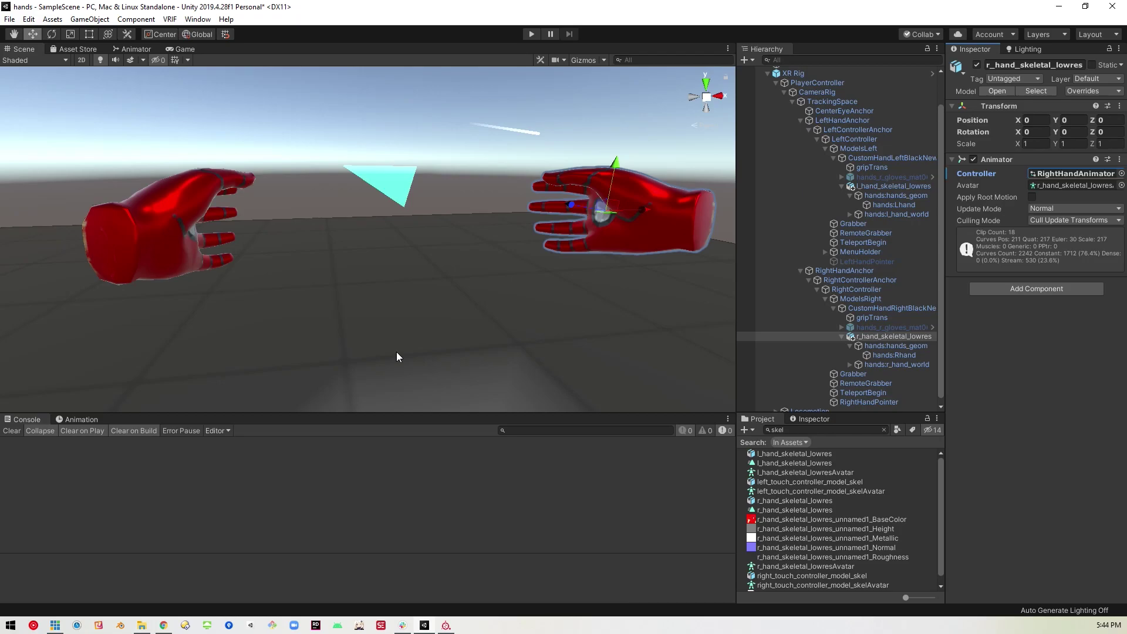
{"action": "key", "text": "ctrl+p"}
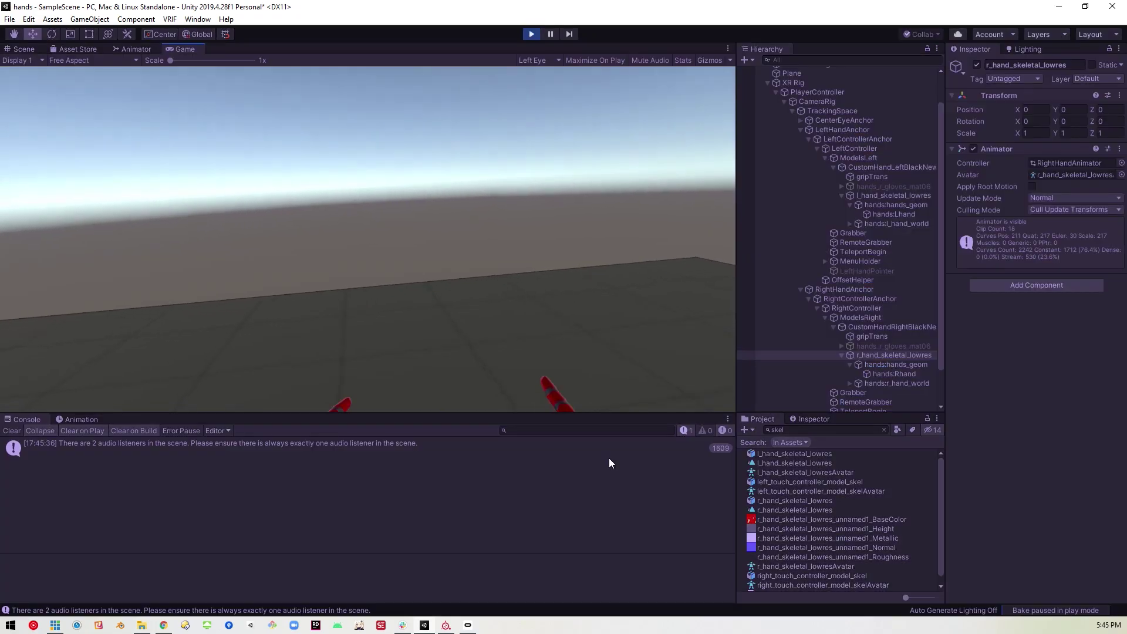